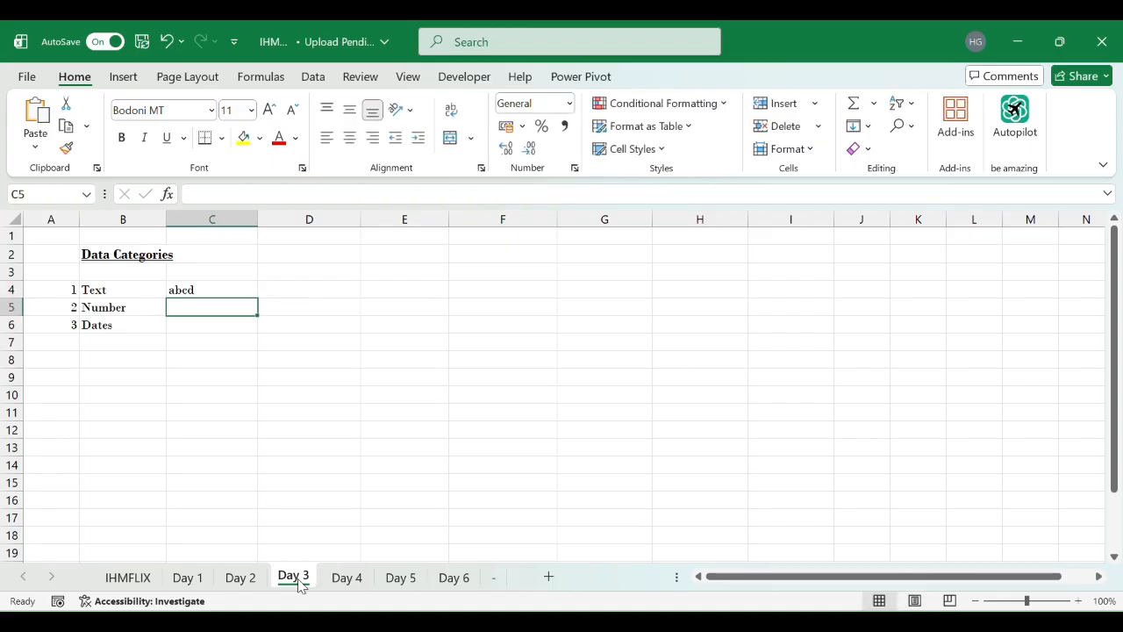
Fill in the category samples: 157689 in C5 for Number and 12-jan-2026 in C6 for Dates.
{"action": "type", "text": "157689"}
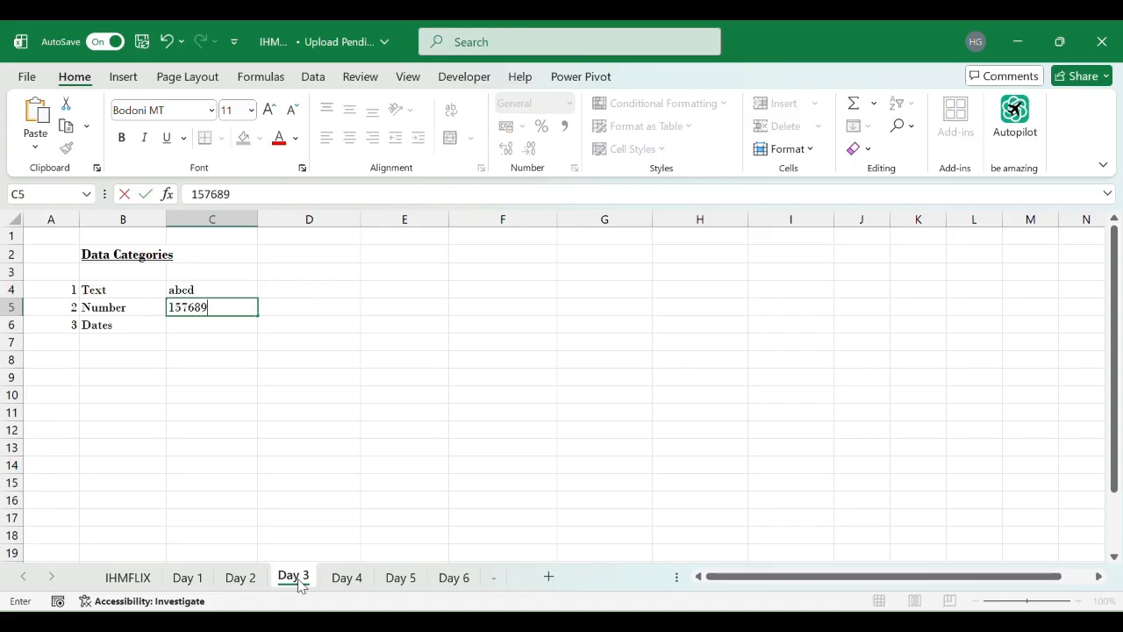
{"action": "key", "text": "Return"}
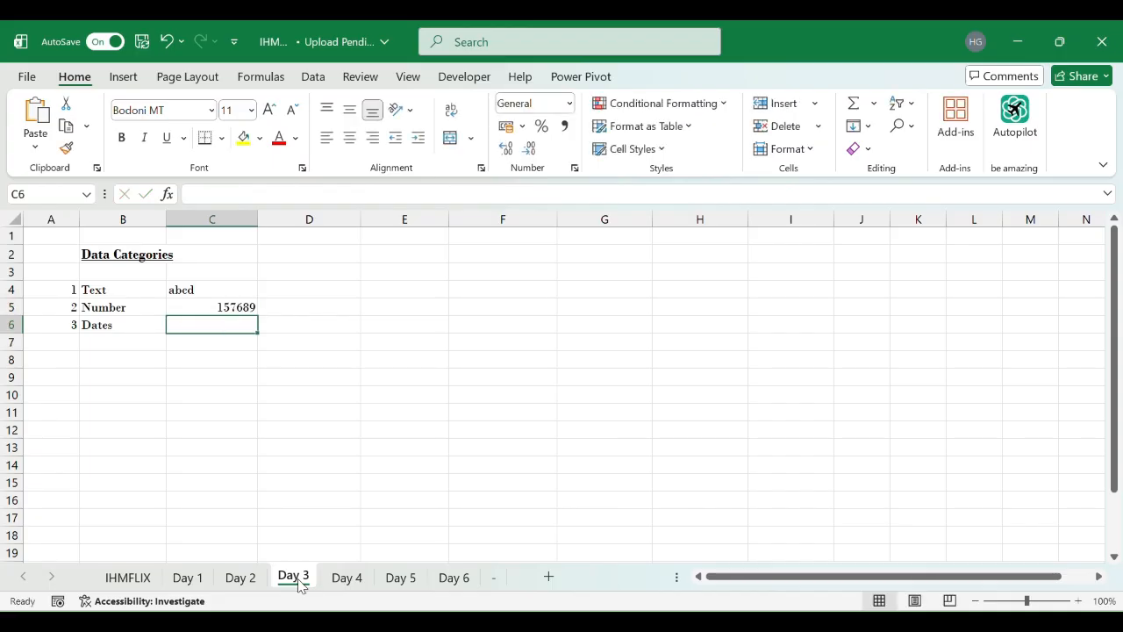
{"action": "type", "text": "12-"}
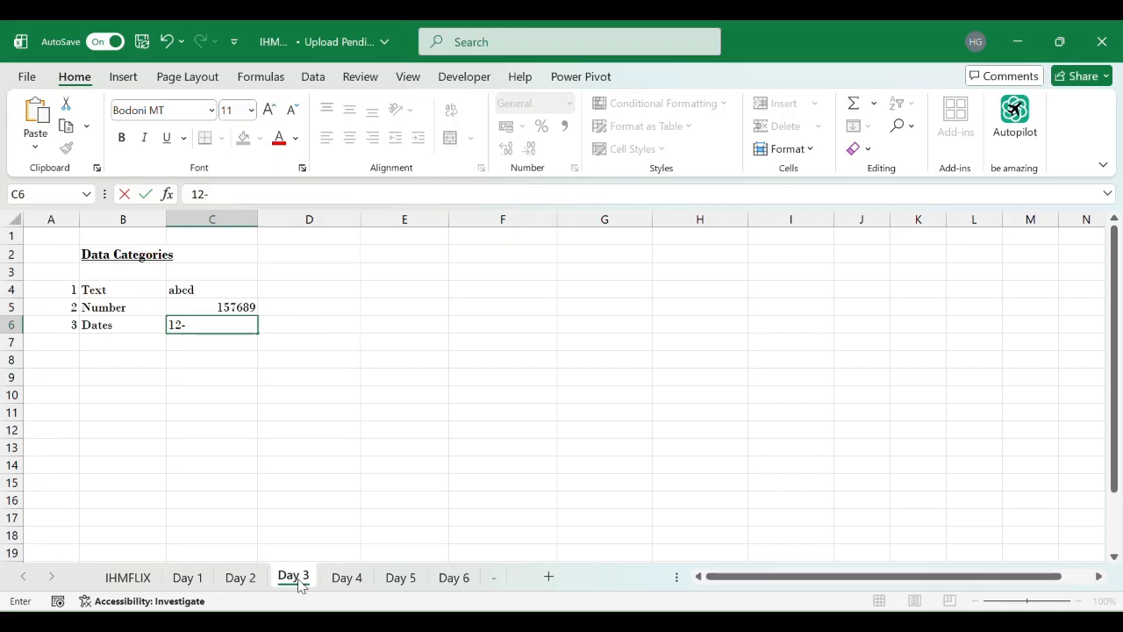
{"action": "type", "text": "jan-2026"}
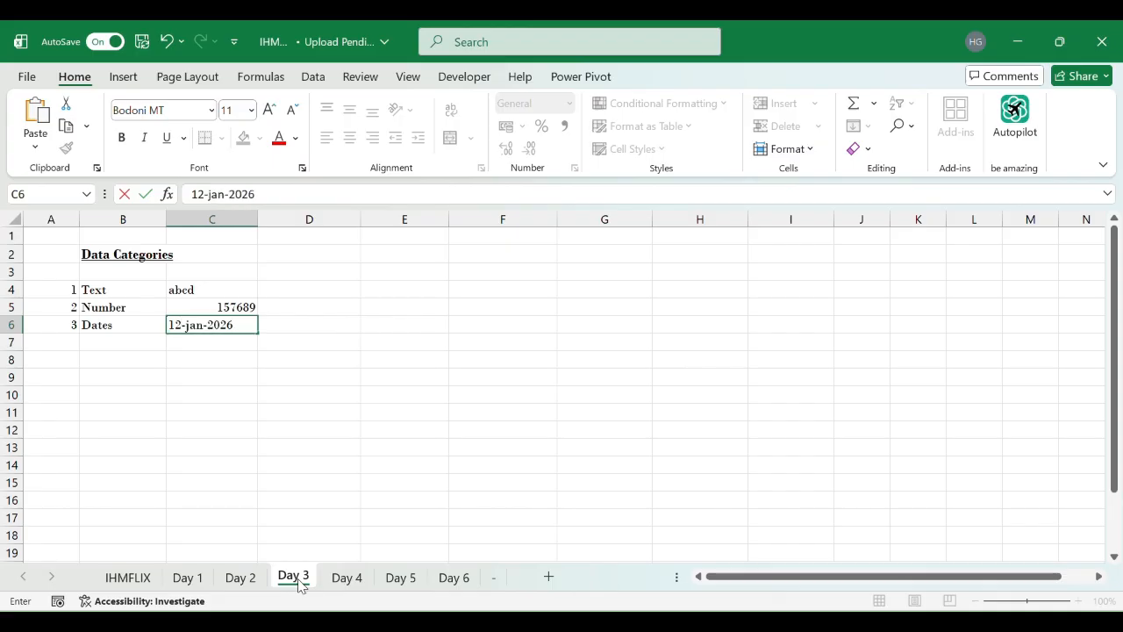
{"action": "key", "text": "Return"}
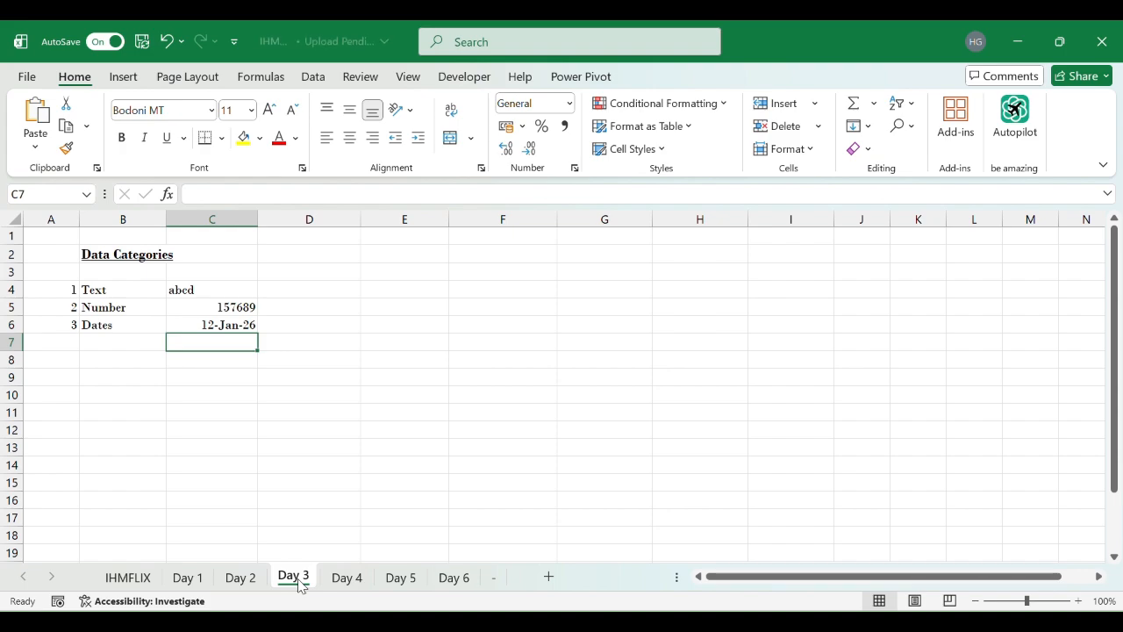
{"action": "left_click", "coordinate": [469, 45]}
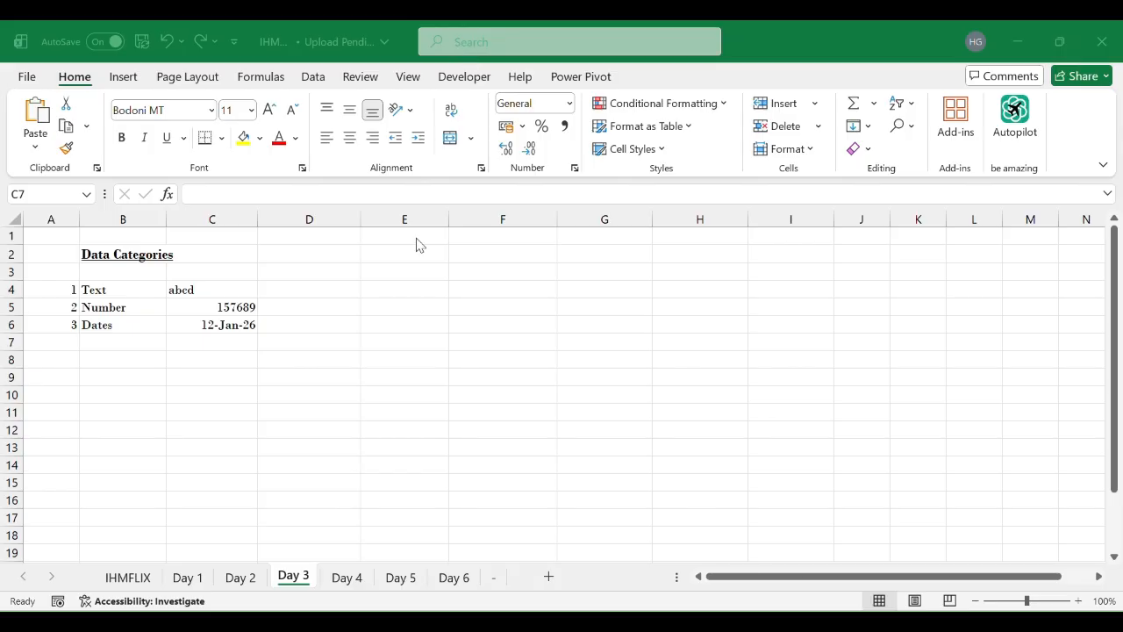
Enter the first guest's full name in cell B24, under Guest names in the Example table.
{"action": "scroll", "coordinate": [384, 416], "scroll_direction": "down", "scroll_amount": 5}
{"action": "scroll", "coordinate": [384, 415], "scroll_direction": "down", "scroll_amount": 1}
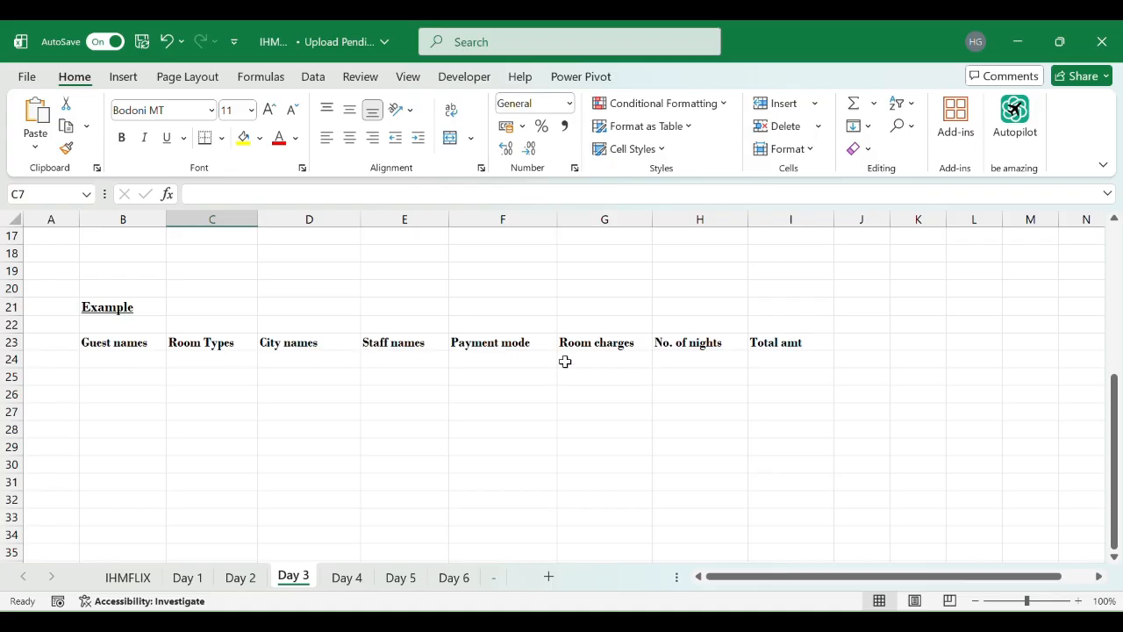
{"action": "left_click", "coordinate": [35, 412]}
{"action": "key", "text": "Right"}
{"action": "key", "text": "Up"}
{"action": "key", "text": "Up"}
{"action": "key", "text": "Up"}
{"action": "key", "text": "Up"}
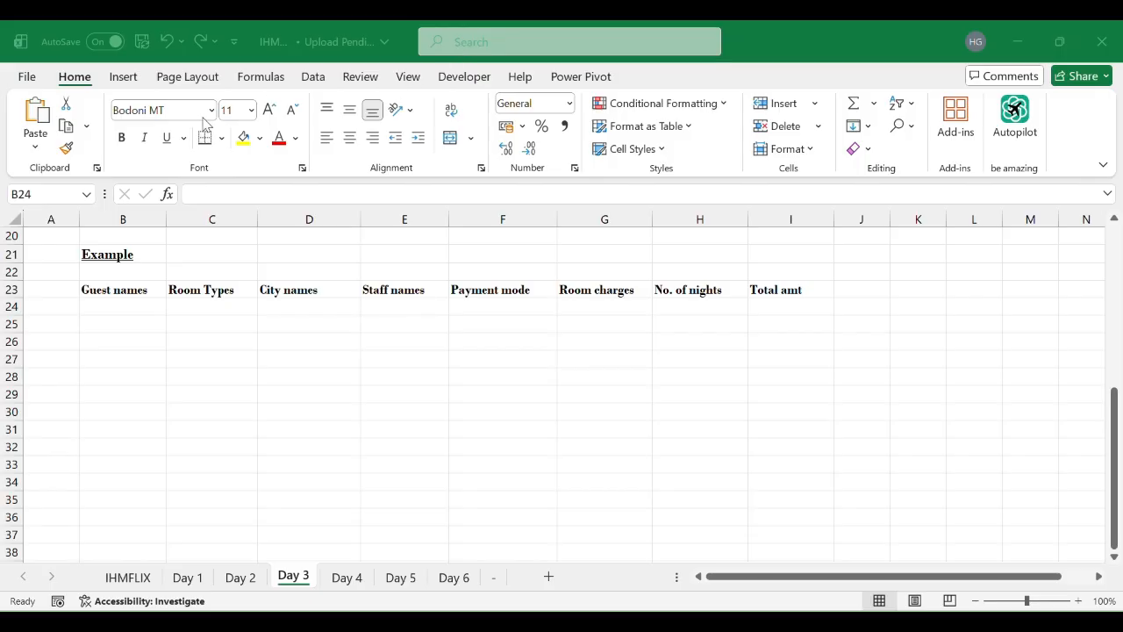
{"action": "left_click", "coordinate": [133, 306]}
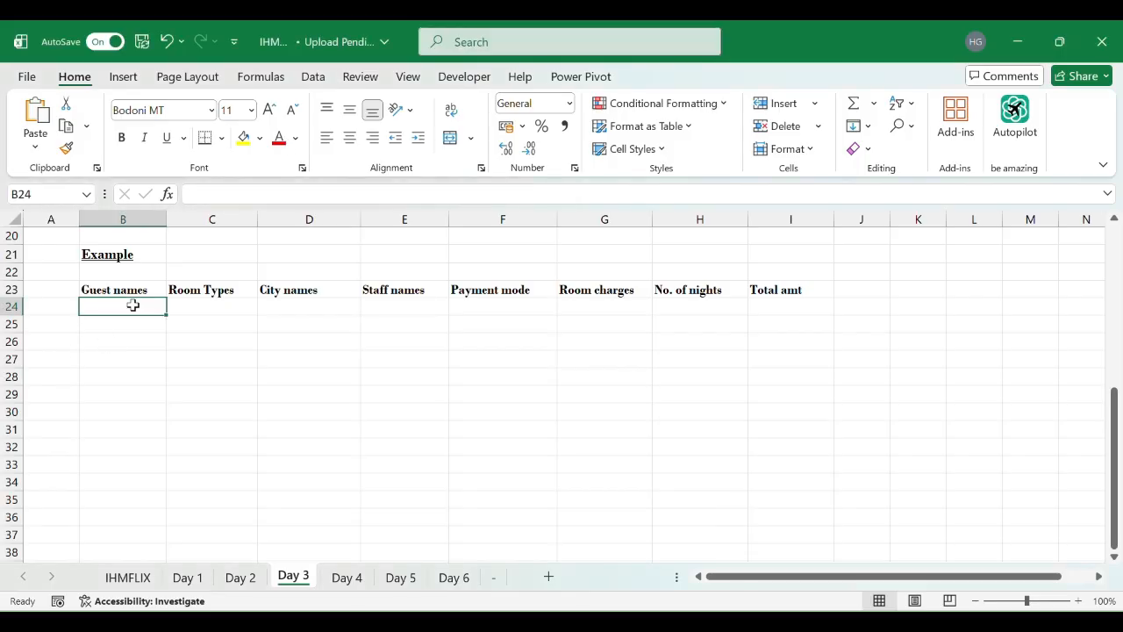
{"action": "type", "text": "Amit"}
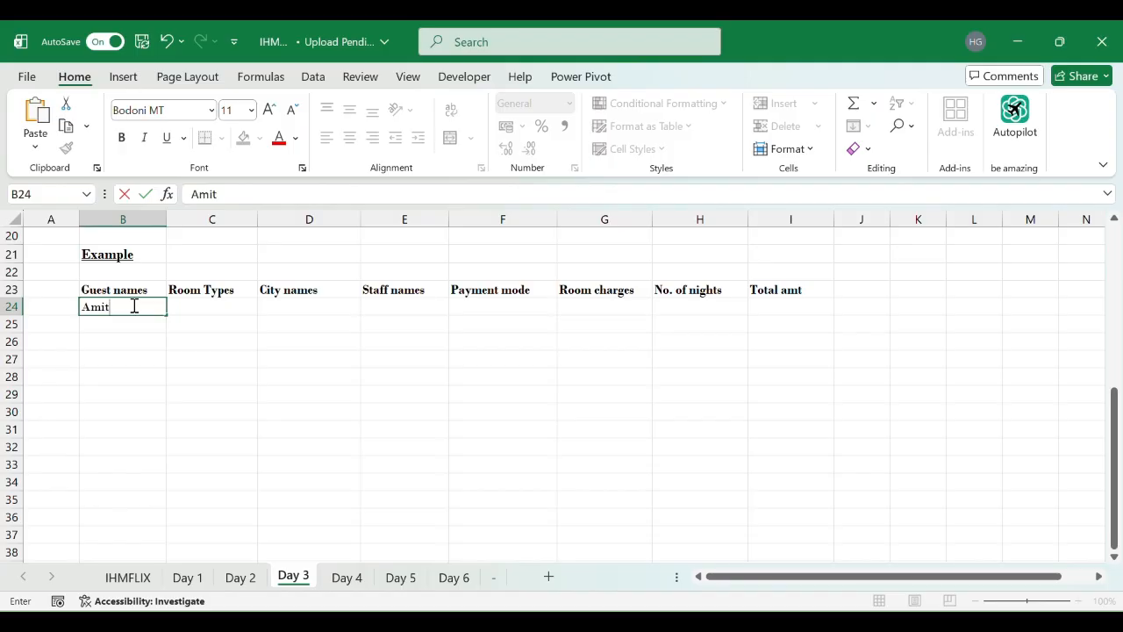
{"action": "type", "text": " Sharma"}
{"action": "key", "text": "Return"}
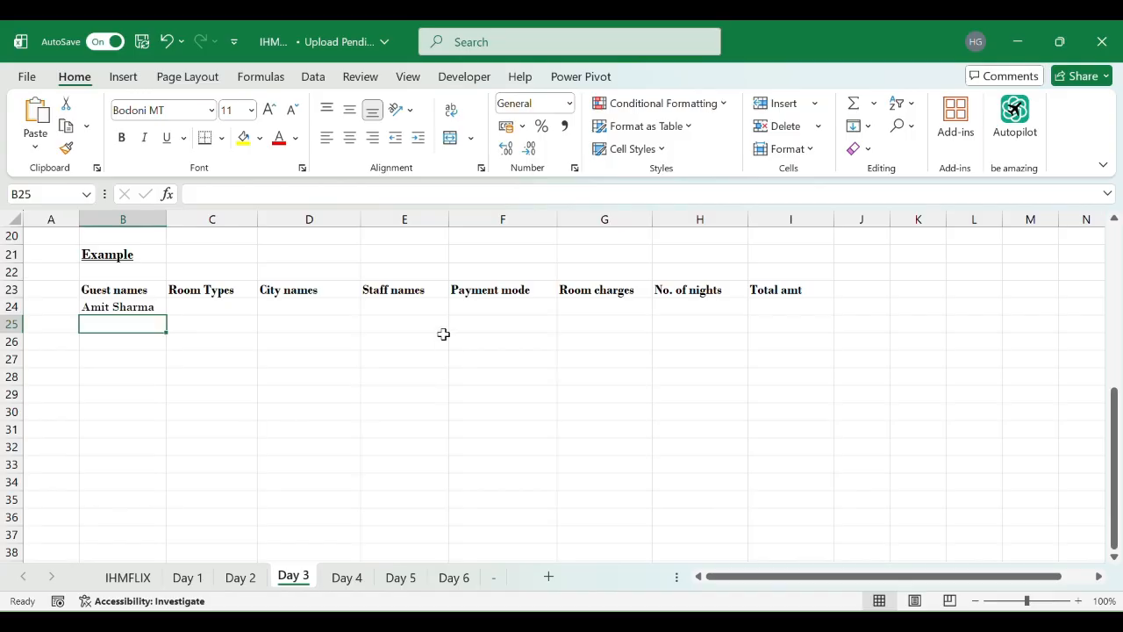
Delete the mixed entry 1b12 from cell D4 in the Text row of Data Categories.
{"action": "scroll", "coordinate": [443, 333], "scroll_direction": "up", "scroll_amount": 6}
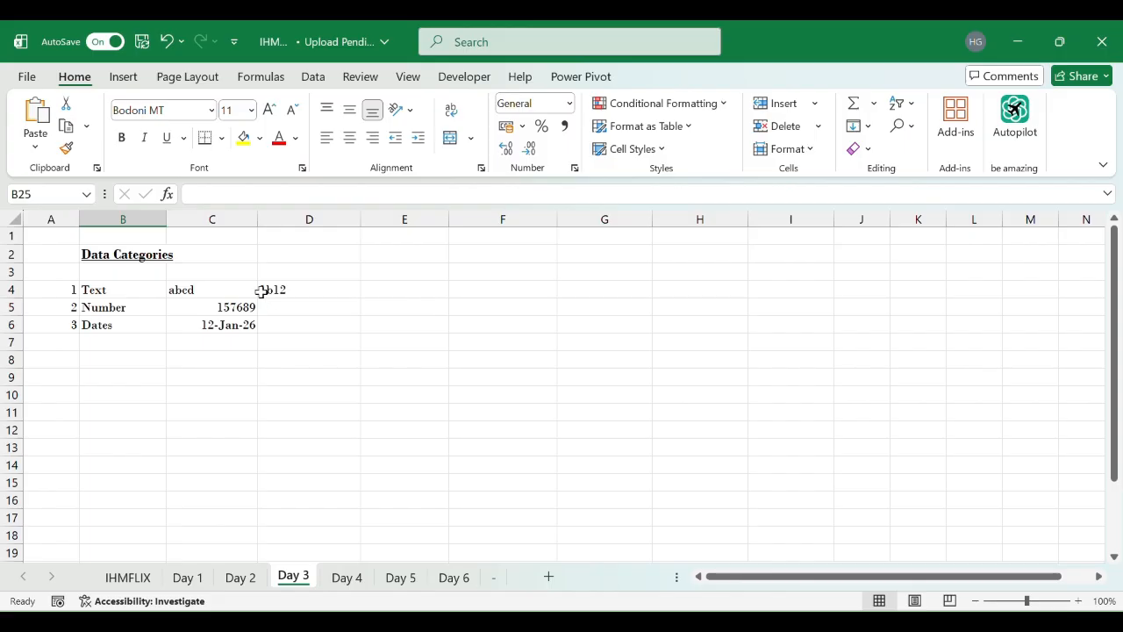
{"action": "left_click", "coordinate": [229, 288]}
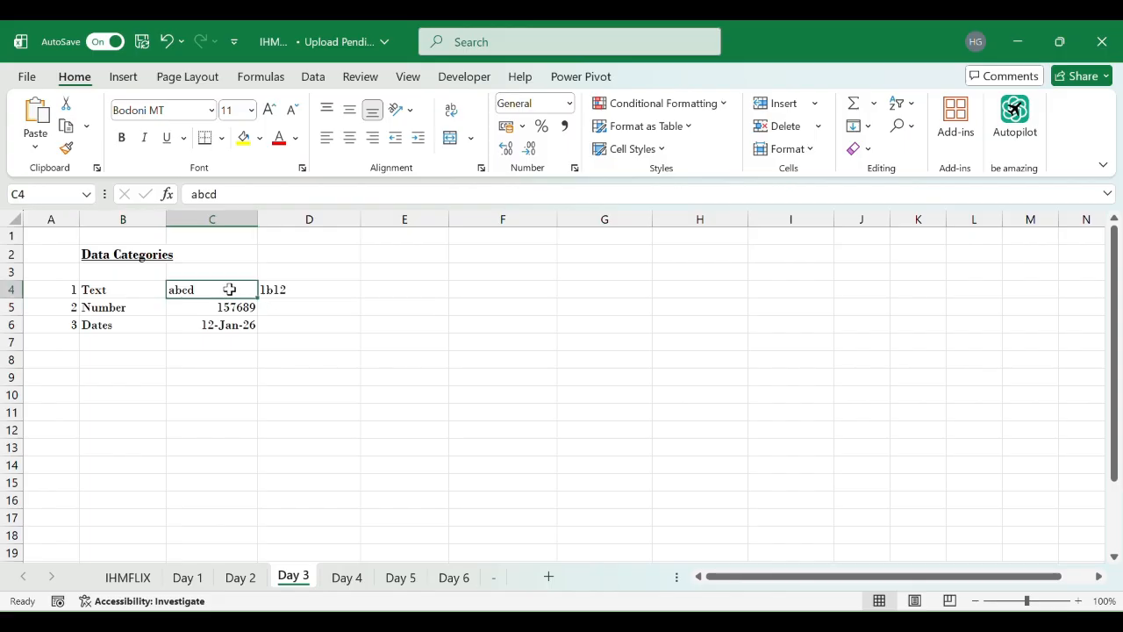
{"action": "key", "text": "Down"}
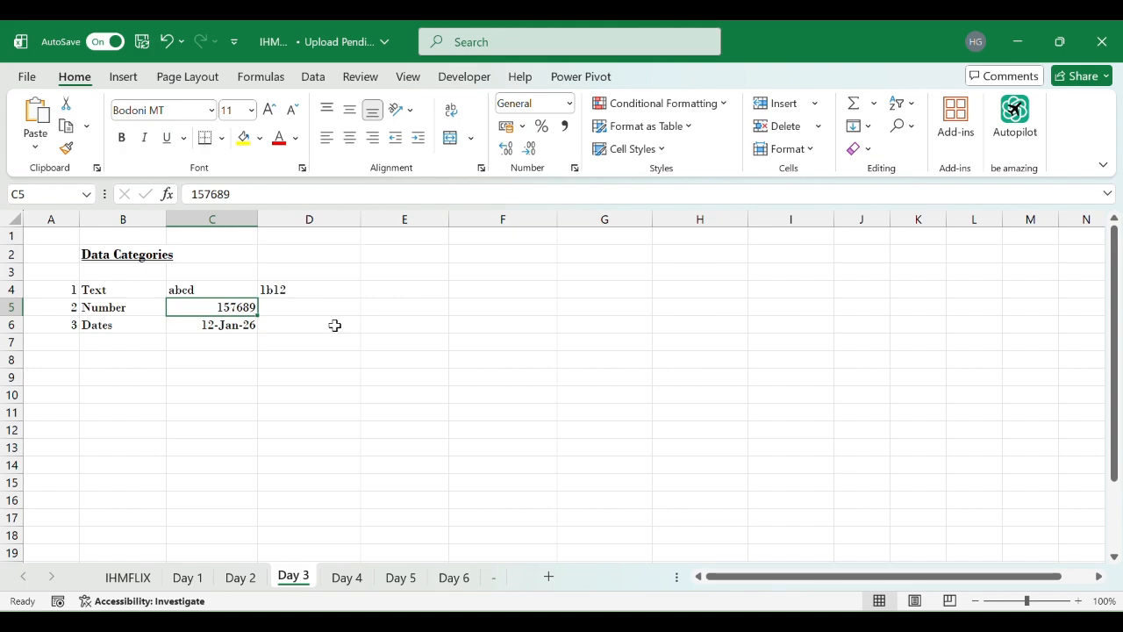
{"action": "key", "text": "Right"}
{"action": "key", "text": "Up"}
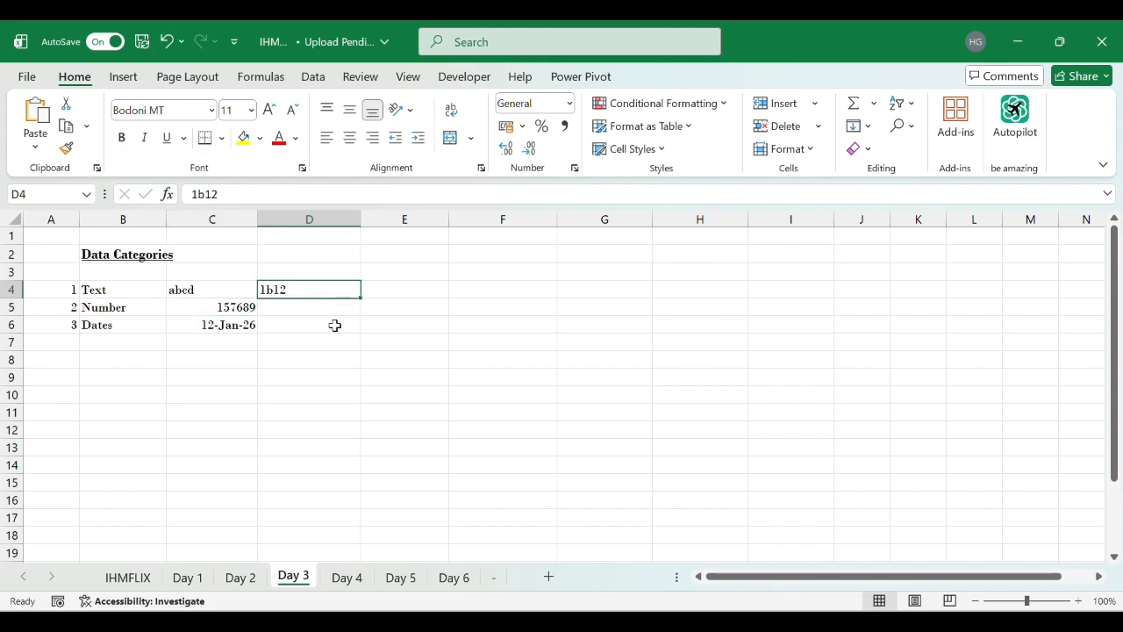
{"action": "key", "text": "Delete"}
Enter the sample values 1234 in E4, ab1234 in E5 and 423ab in E6.
{"action": "key", "text": "Right"}
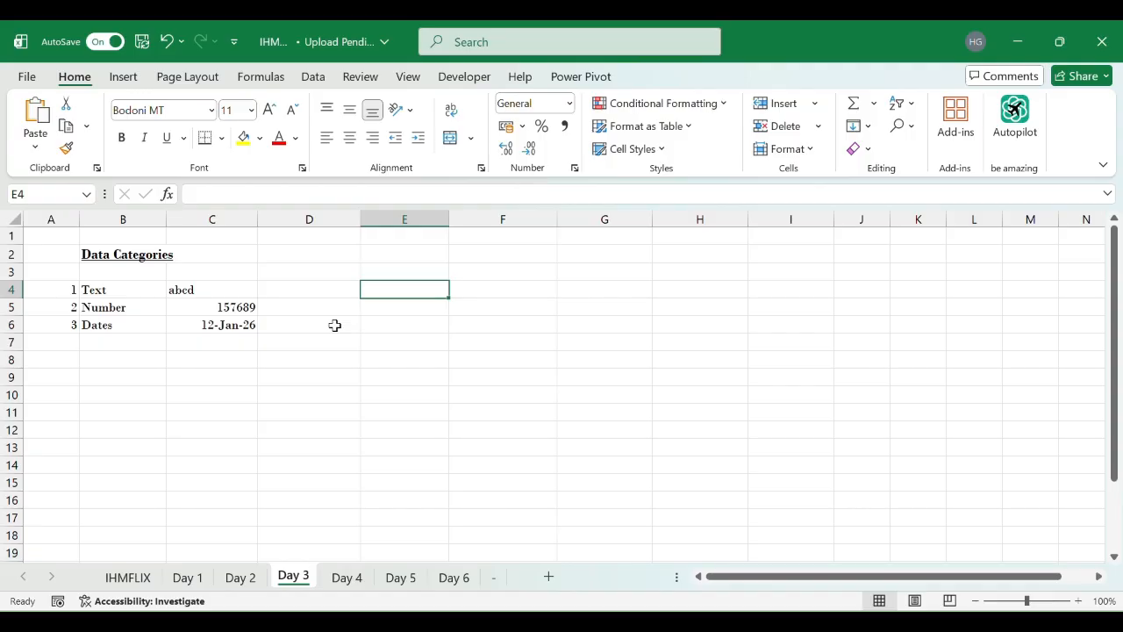
{"action": "key", "text": "F2"}
{"action": "type", "text": "12"}
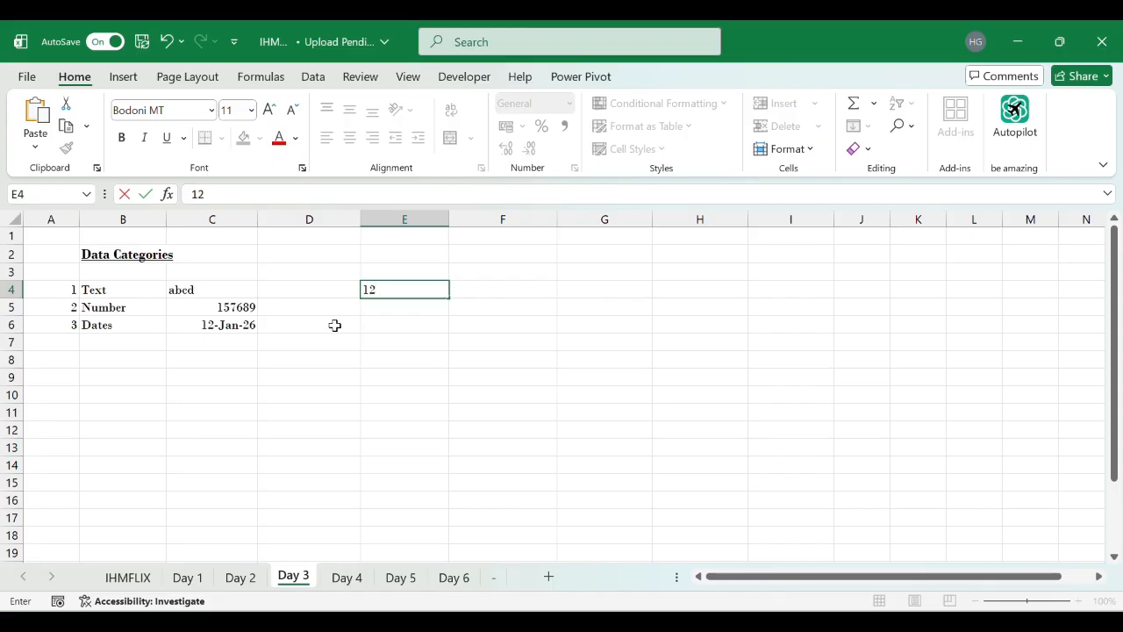
{"action": "type", "text": "34"}
{"action": "key", "text": "Return"}
{"action": "type", "text": "ab1234"}
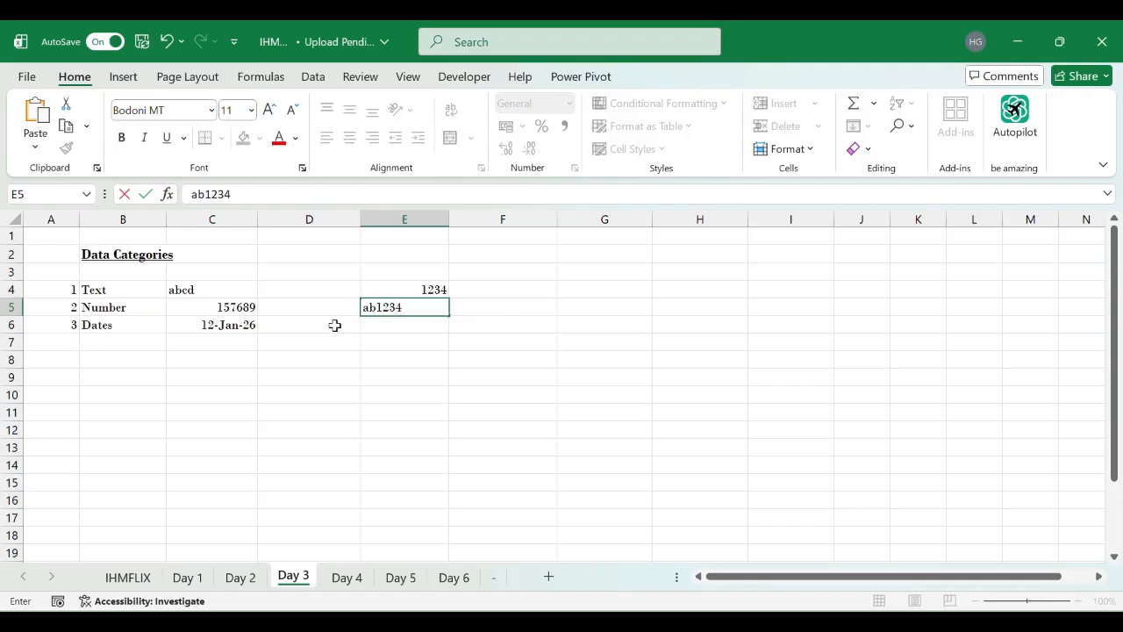
{"action": "key", "text": "Return"}
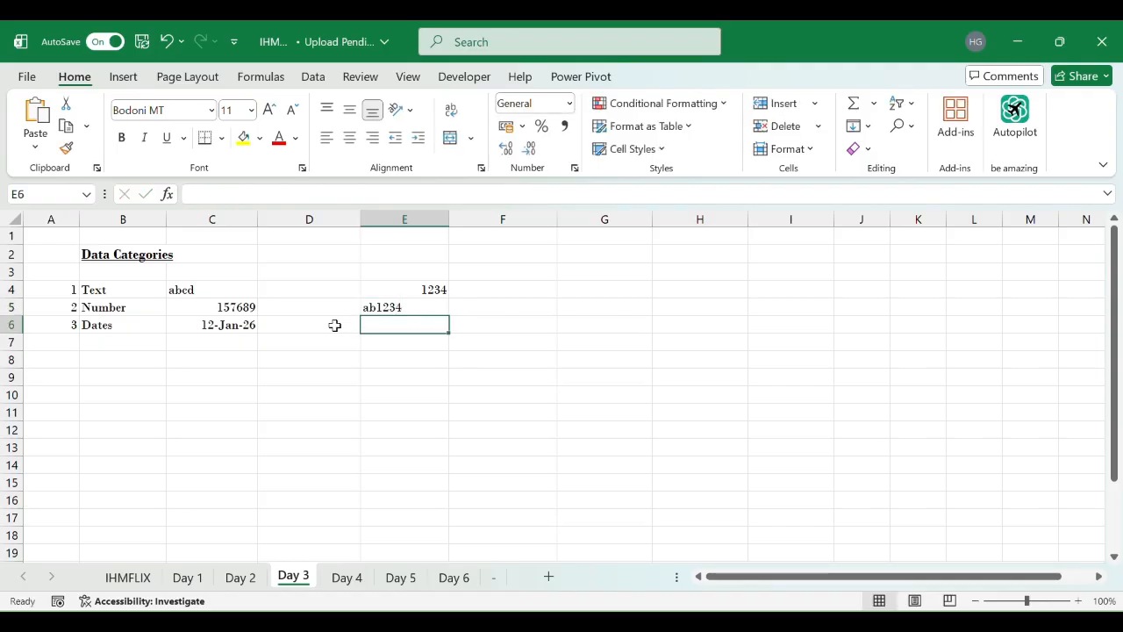
{"action": "key", "text": "F2"}
{"action": "type", "text": "423ab"}
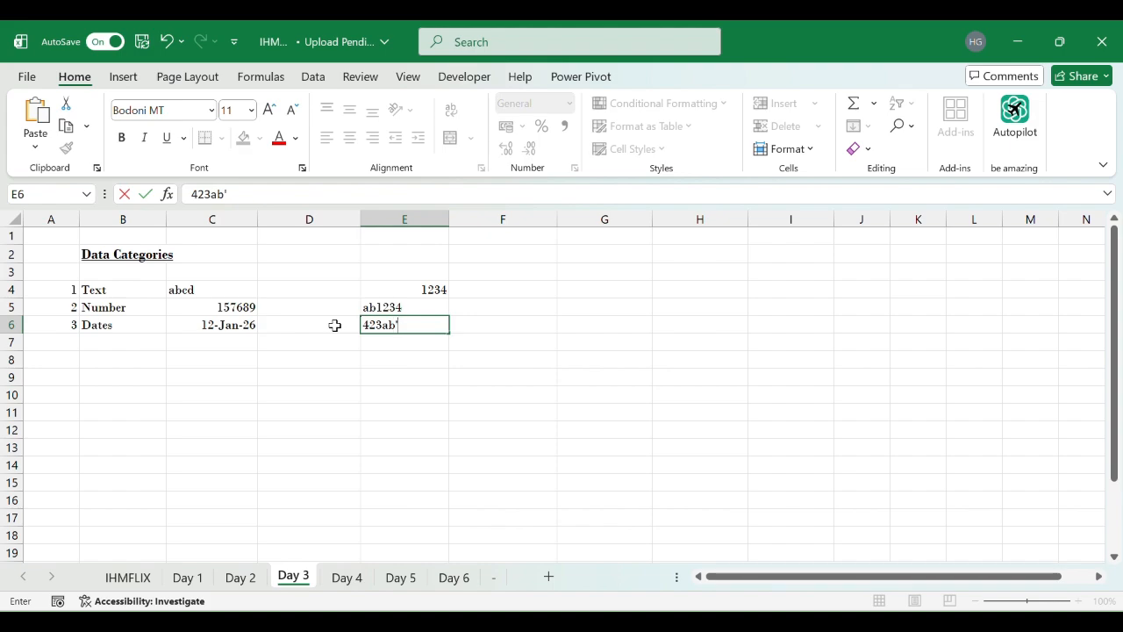
{"action": "key", "text": "ctrl+Return"}
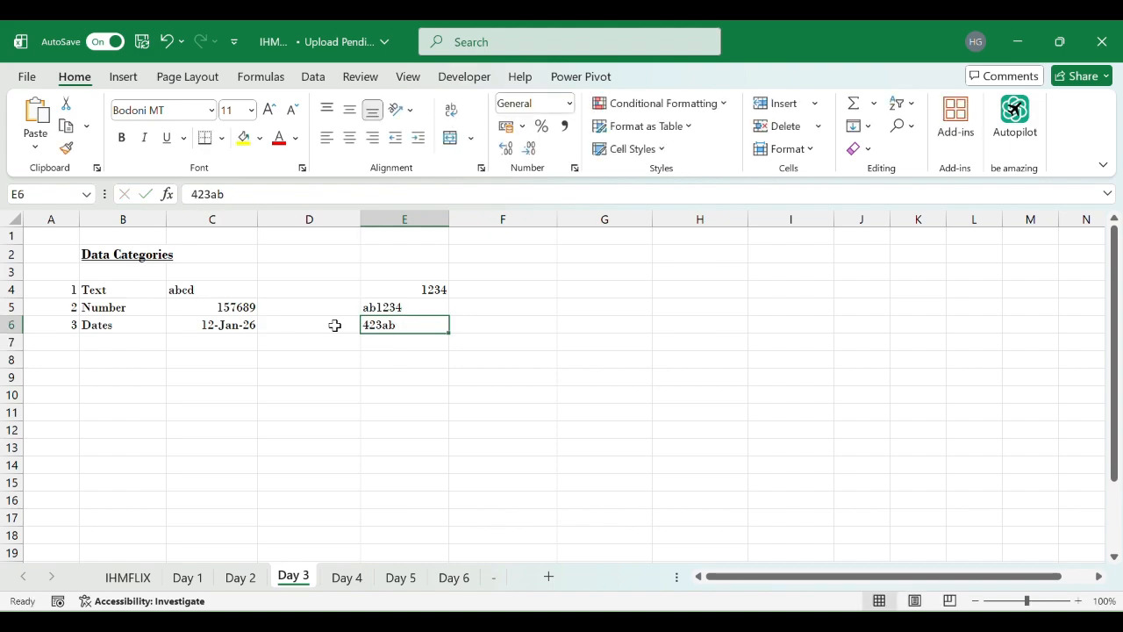
Compare how the numeric and mixed sample entries in cells E4 to E6 are aligned.
{"action": "key", "text": "Up"}
{"action": "key", "text": "Up"}
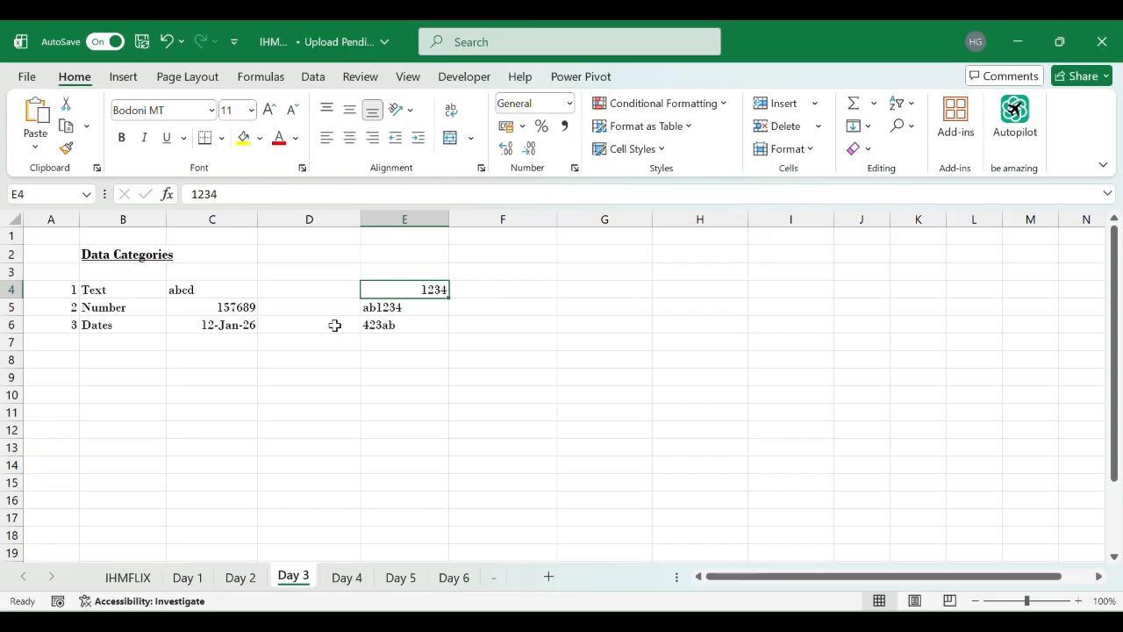
{"action": "key", "text": "Down"}
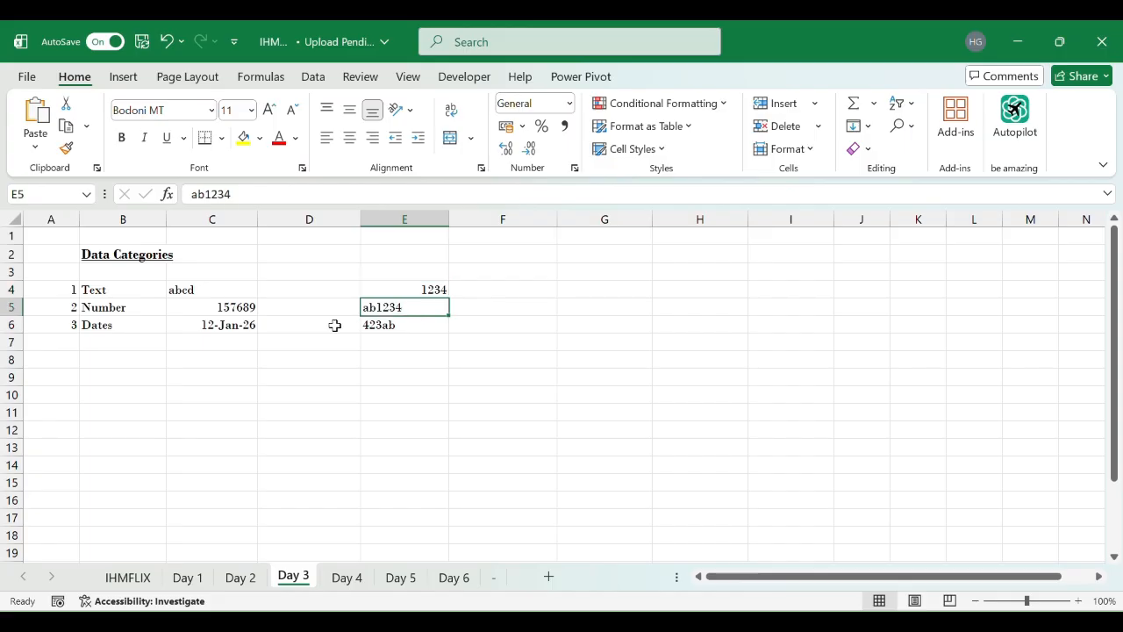
{"action": "key", "text": "Down"}
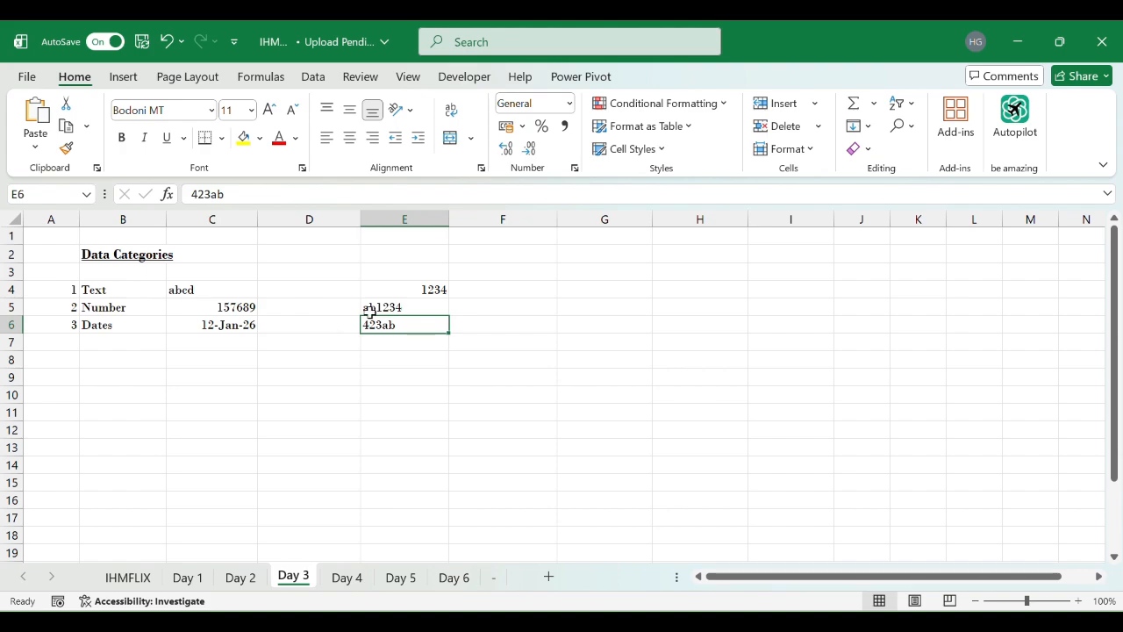
{"action": "key", "text": "Right"}
{"action": "key", "text": "Up"}
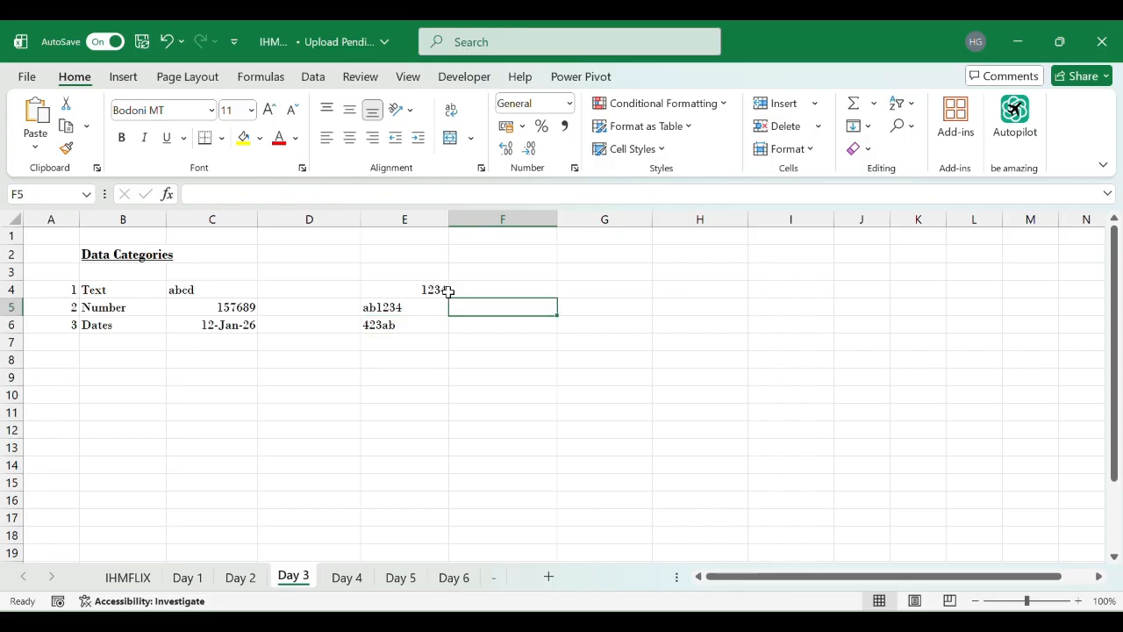
{"action": "key", "text": "Left"}
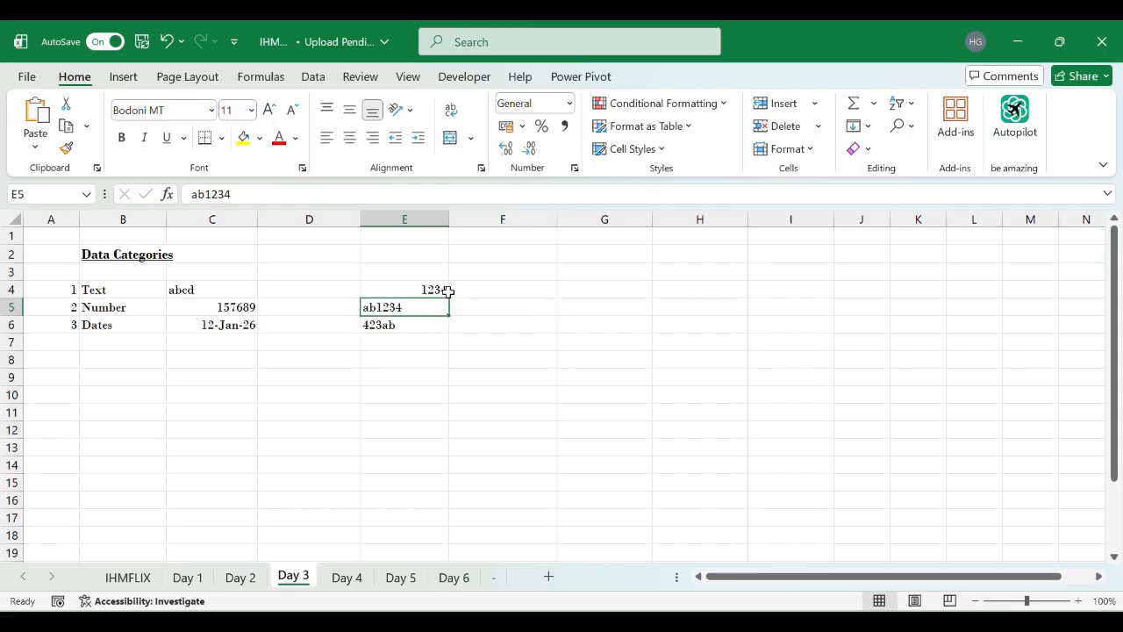
Enter Deluxe as the room type in C24 and Jaipur as the city in D24 of the Example table.
{"action": "scroll", "coordinate": [447, 291], "scroll_direction": "down", "scroll_amount": 5}
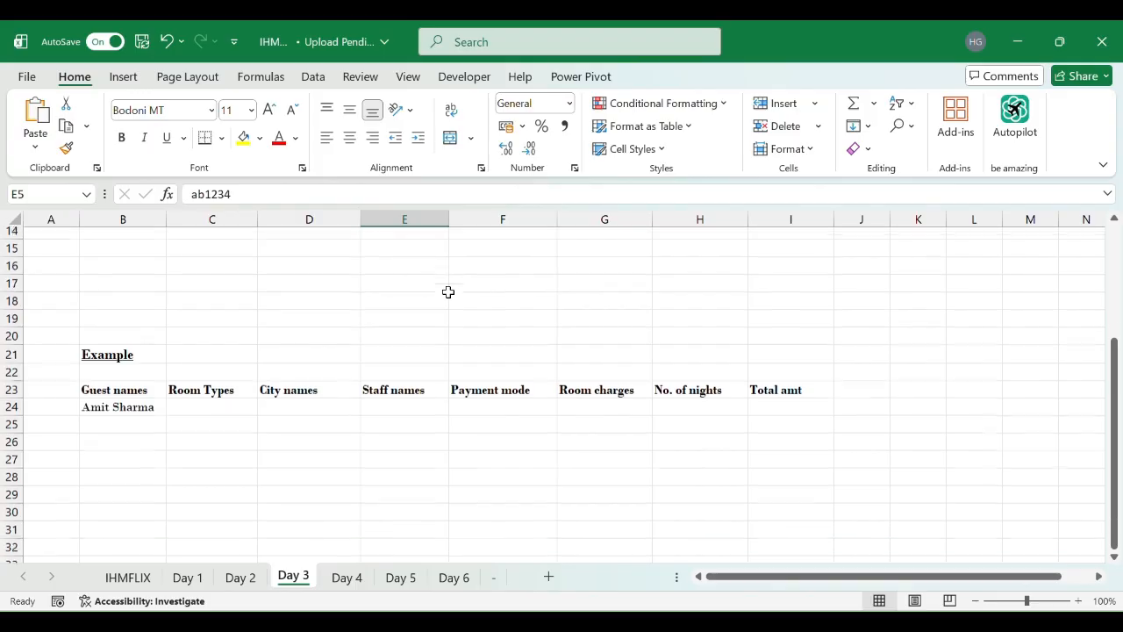
{"action": "left_click", "coordinate": [471, 59]}
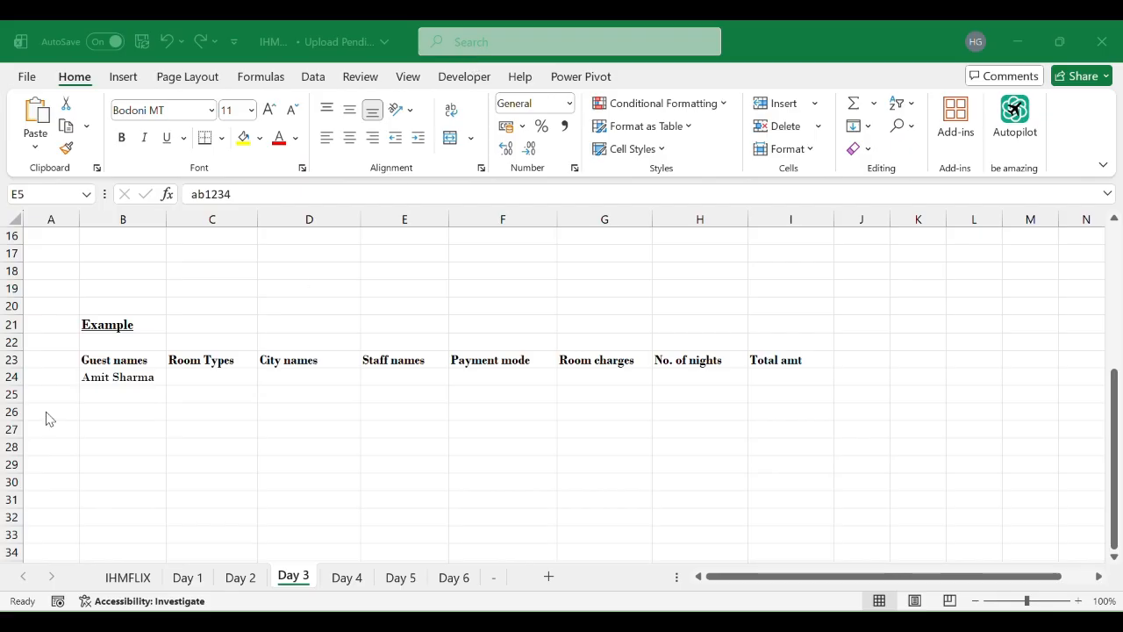
{"action": "left_click", "coordinate": [245, 378]}
{"action": "key", "text": "Down"}
{"action": "key", "text": "Down"}
{"action": "key", "text": "Down"}
{"action": "key", "text": "Down"}
{"action": "key", "text": "Down"}
{"action": "key", "text": "Down"}
{"action": "key", "text": "Down"}
{"action": "key", "text": "Down"}
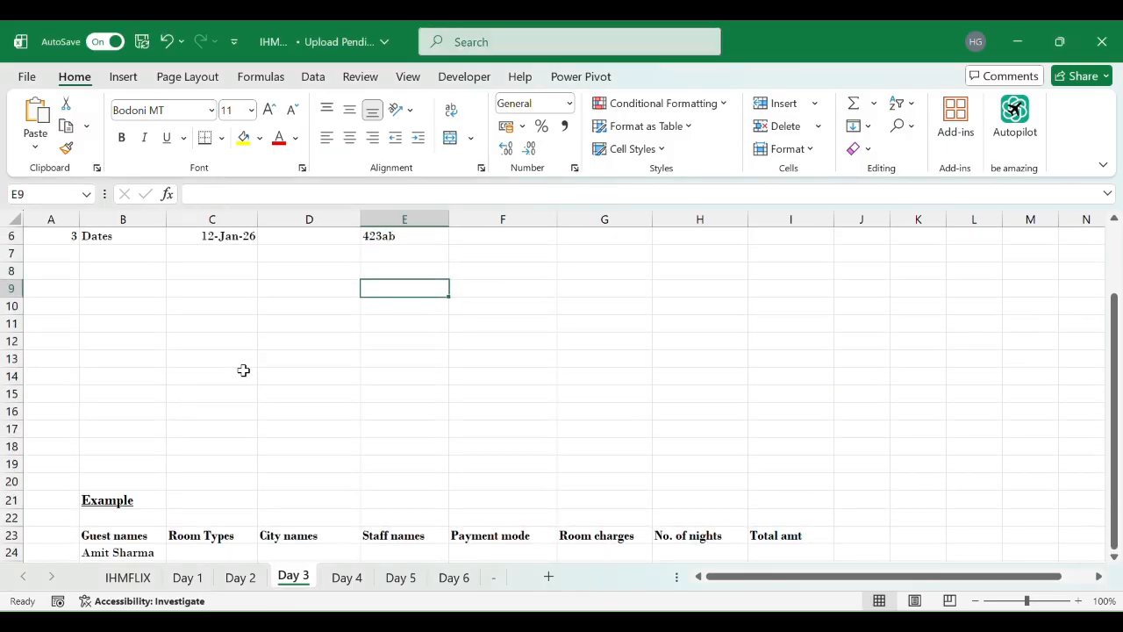
{"action": "key", "text": "Left"}
{"action": "key", "text": "Down"}
{"action": "key", "text": "Down"}
{"action": "key", "text": "Down"}
{"action": "key", "text": "Down"}
{"action": "key", "text": "Down"}
{"action": "key", "text": "Down"}
{"action": "key", "text": "Down"}
{"action": "key", "text": "Down"}
{"action": "key", "text": "Down"}
{"action": "key", "text": "Down"}
{"action": "key", "text": "Down"}
{"action": "key", "text": "Down"}
{"action": "key", "text": "Down"}
{"action": "key", "text": "Down"}
{"action": "key", "text": "Down"}
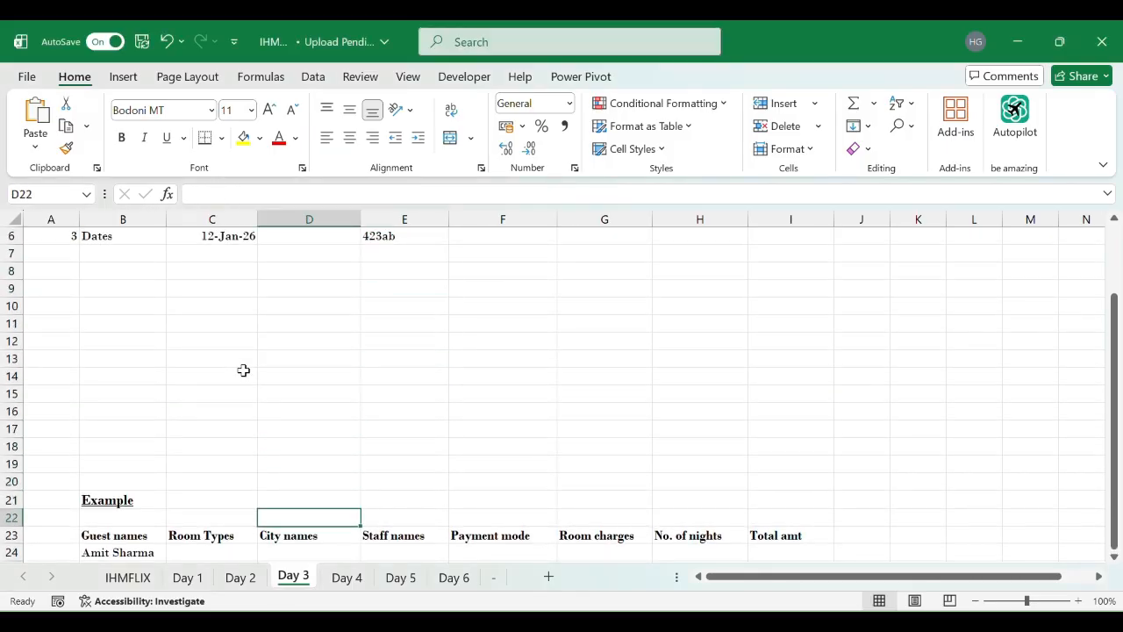
{"action": "key", "text": "Left"}
{"action": "key", "text": "Up"}
{"action": "key", "text": "Up"}
{"action": "key", "text": "Up"}
{"action": "key", "text": "Up"}
{"action": "key", "text": "Up"}
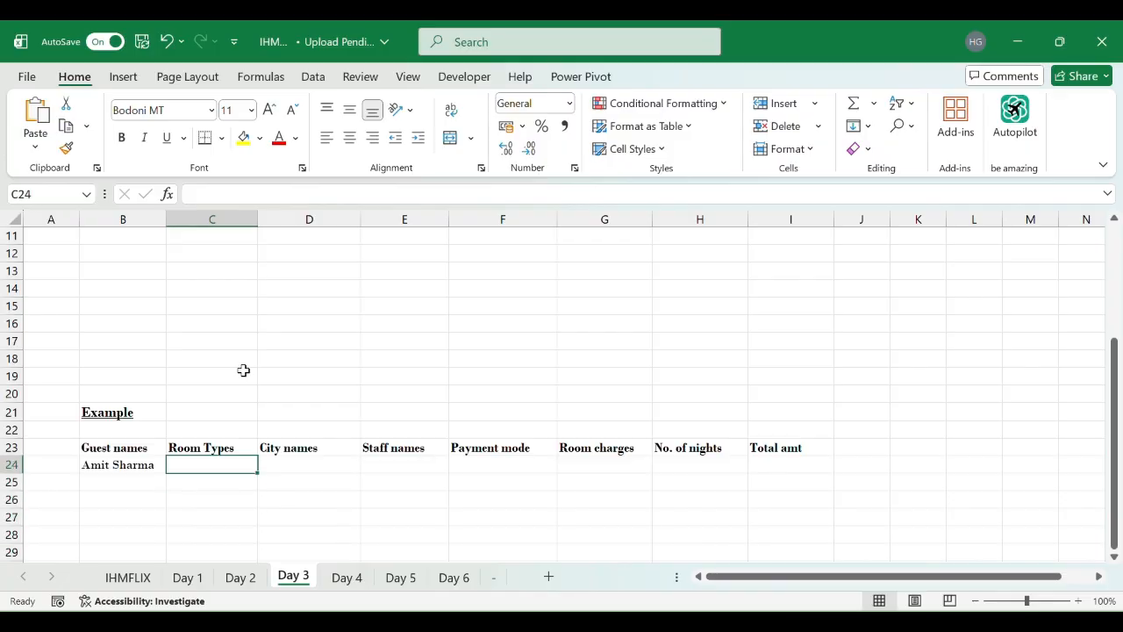
{"action": "type", "text": "Del"}
{"action": "type", "text": "uxe"}
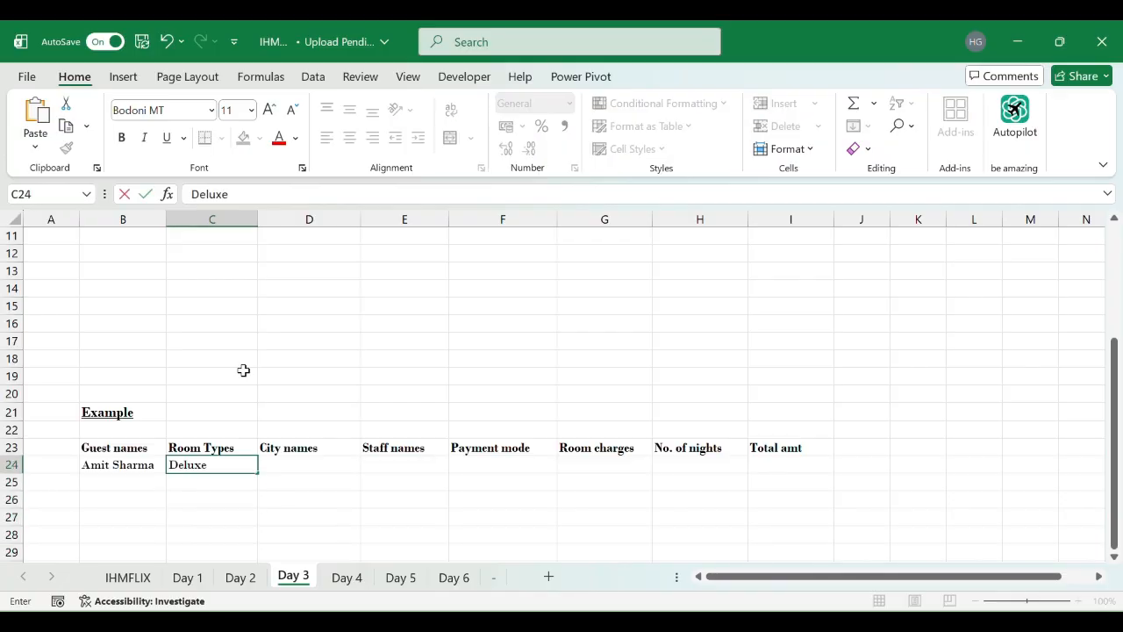
{"action": "key", "text": "Tab"}
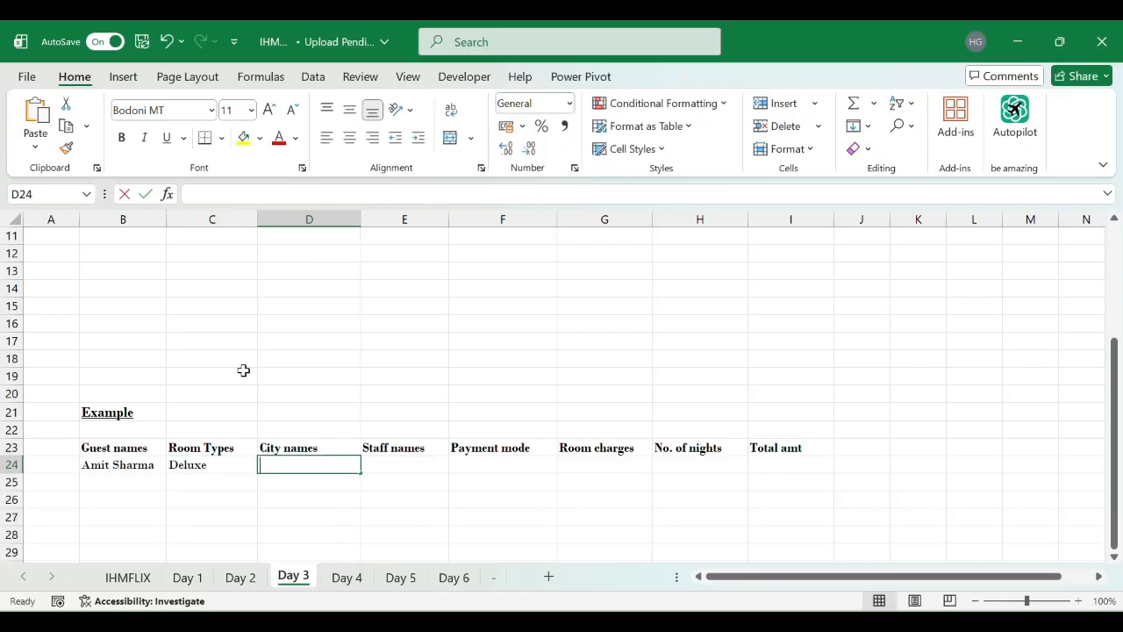
{"action": "type", "text": "Jaipur"}
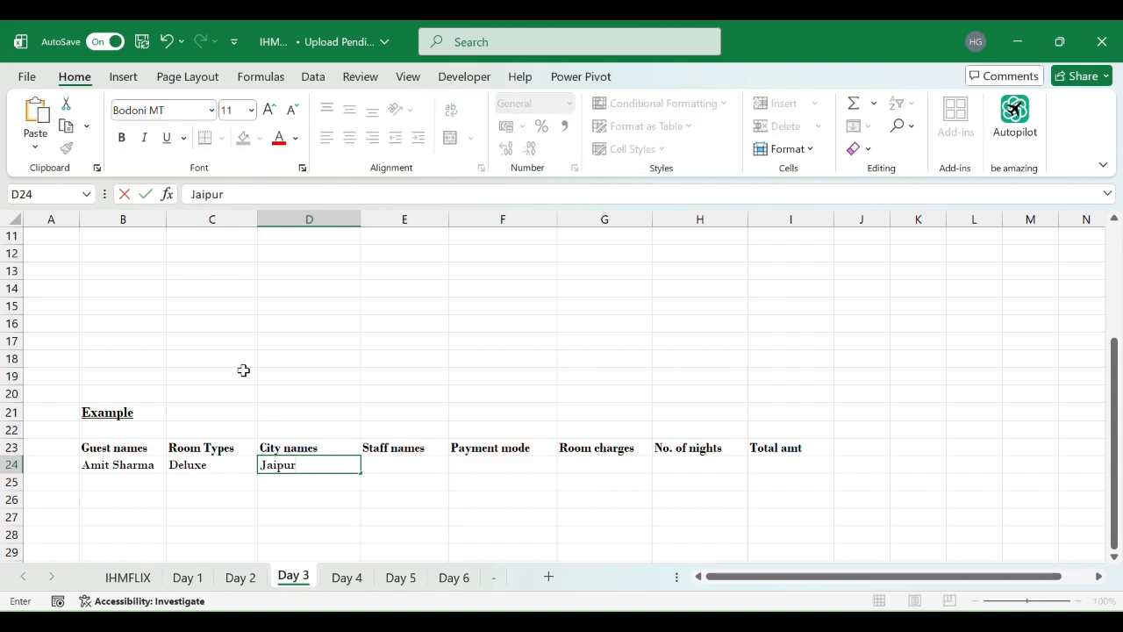
{"action": "key", "text": "Tab"}
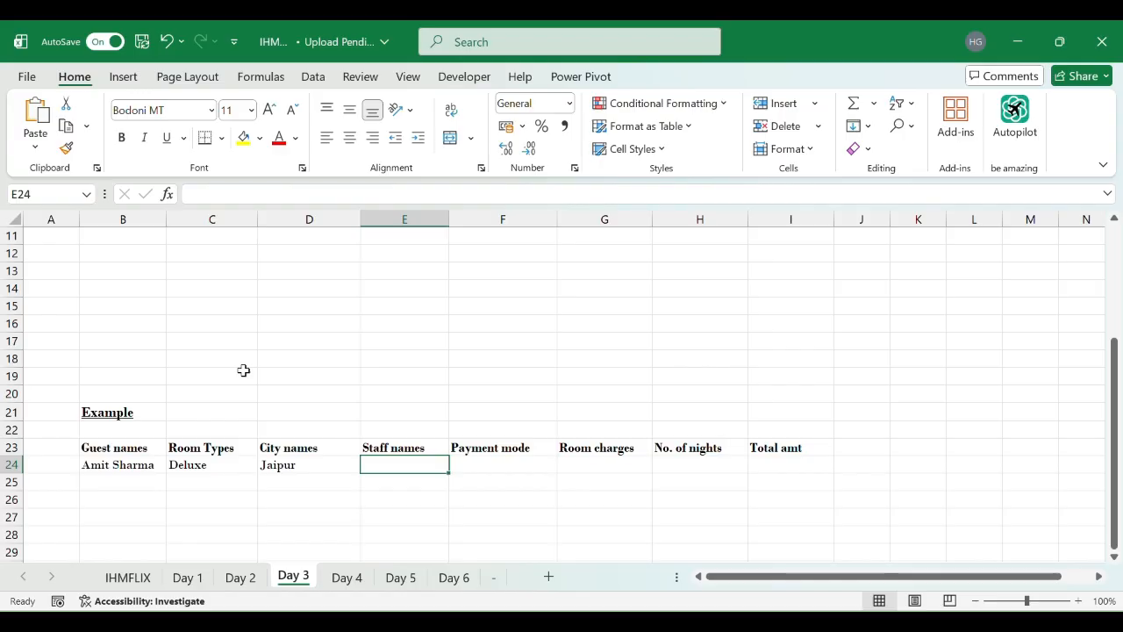
Enter the staff member's name in E24 and UPI as the payment mode in F24 of the Example table.
{"action": "type", "text": "Ankush"}
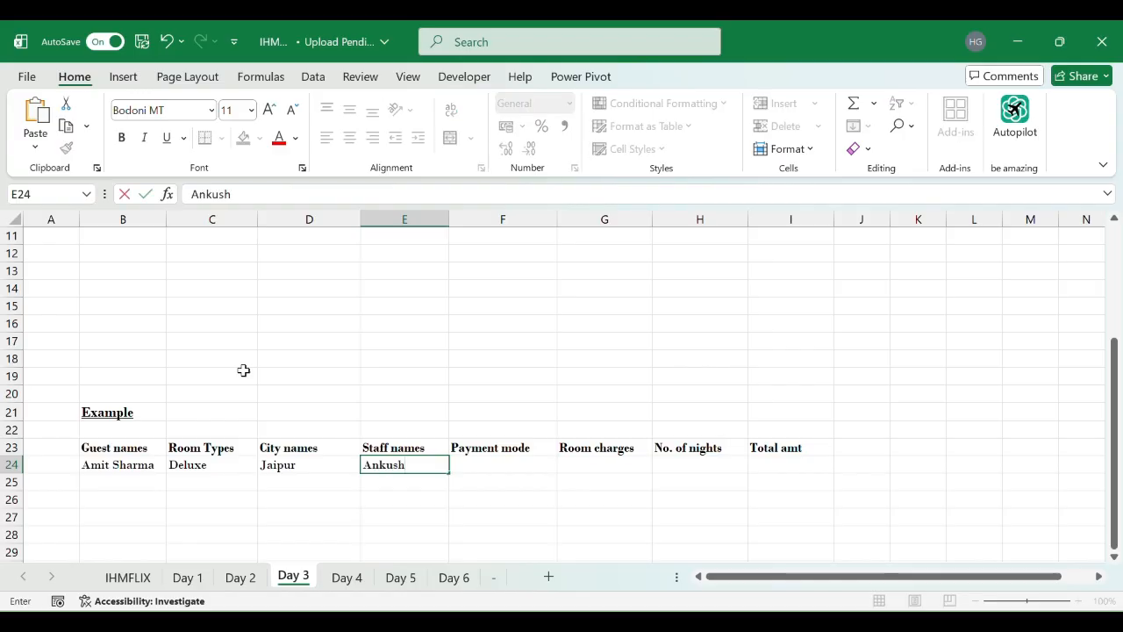
{"action": "key", "text": "Tab"}
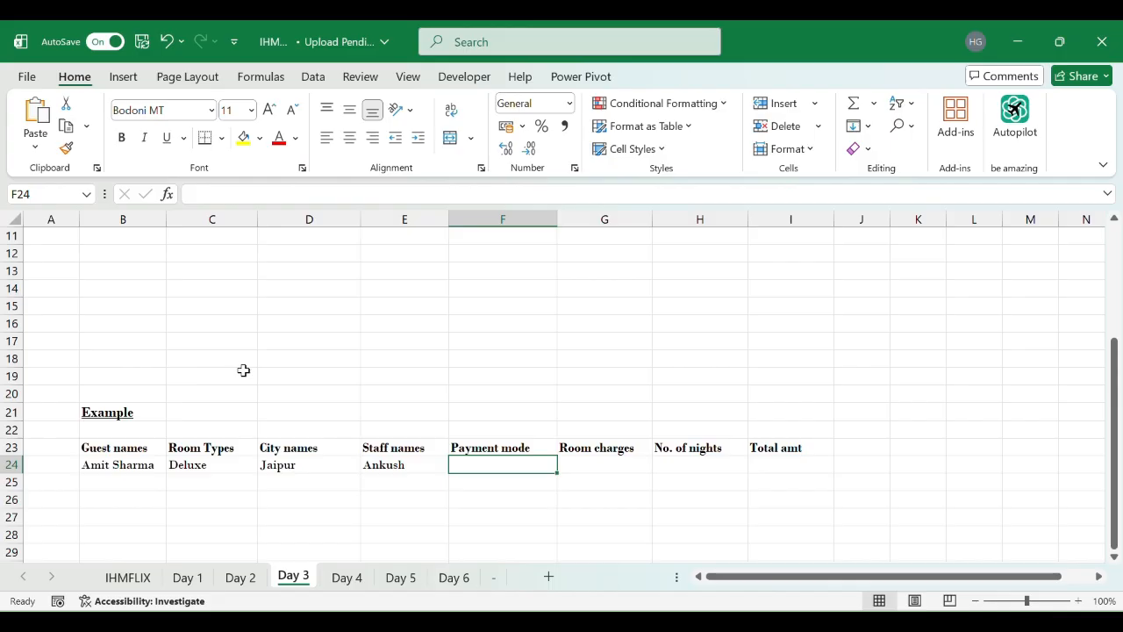
{"action": "type", "text": "U"}
{"action": "key", "text": "BackSpace"}
{"action": "type", "text": "UPO"}
{"action": "key", "text": "BackSpace"}
{"action": "type", "text": "I"}
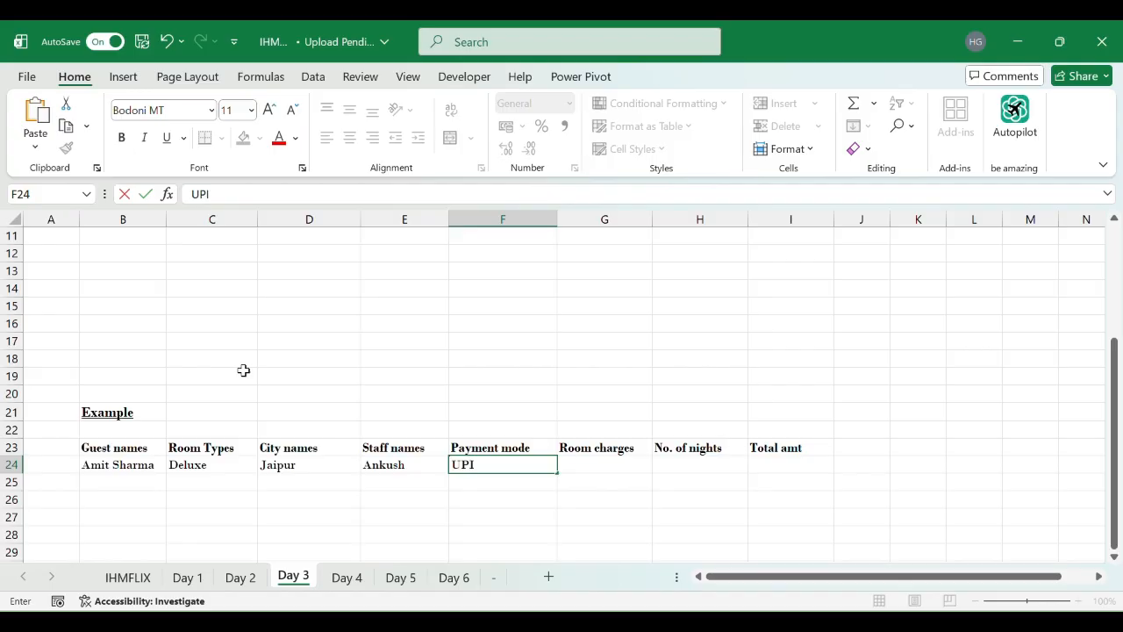
{"action": "left_click", "coordinate": [467, 44]}
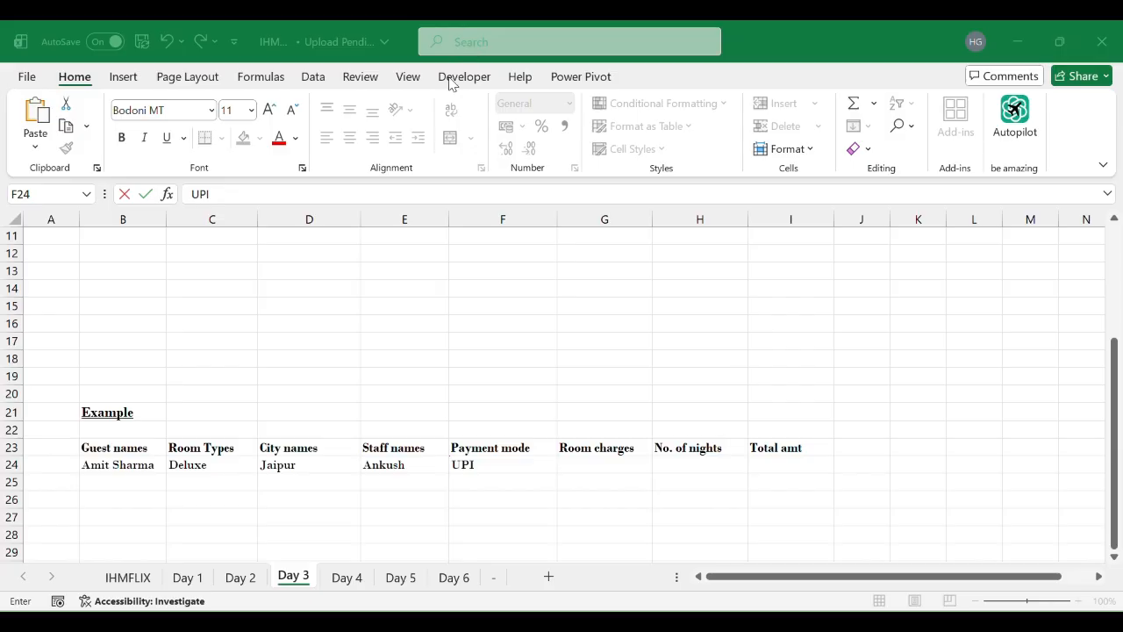
{"action": "scroll", "coordinate": [445, 342], "scroll_direction": "down", "scroll_amount": 1}
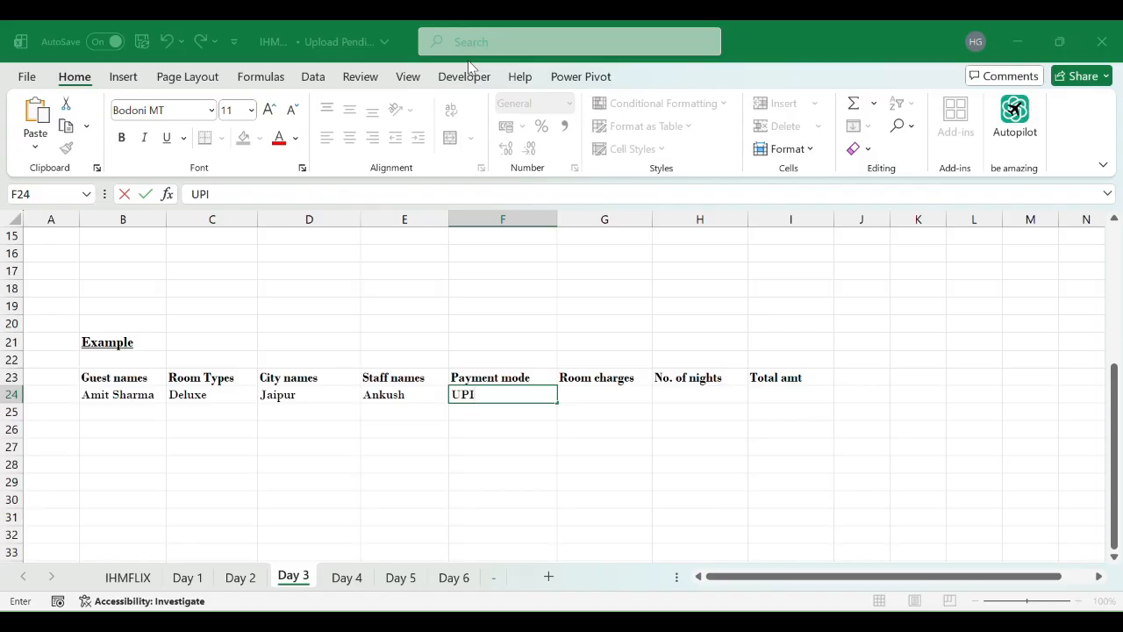
{"action": "key", "text": "Tab"}
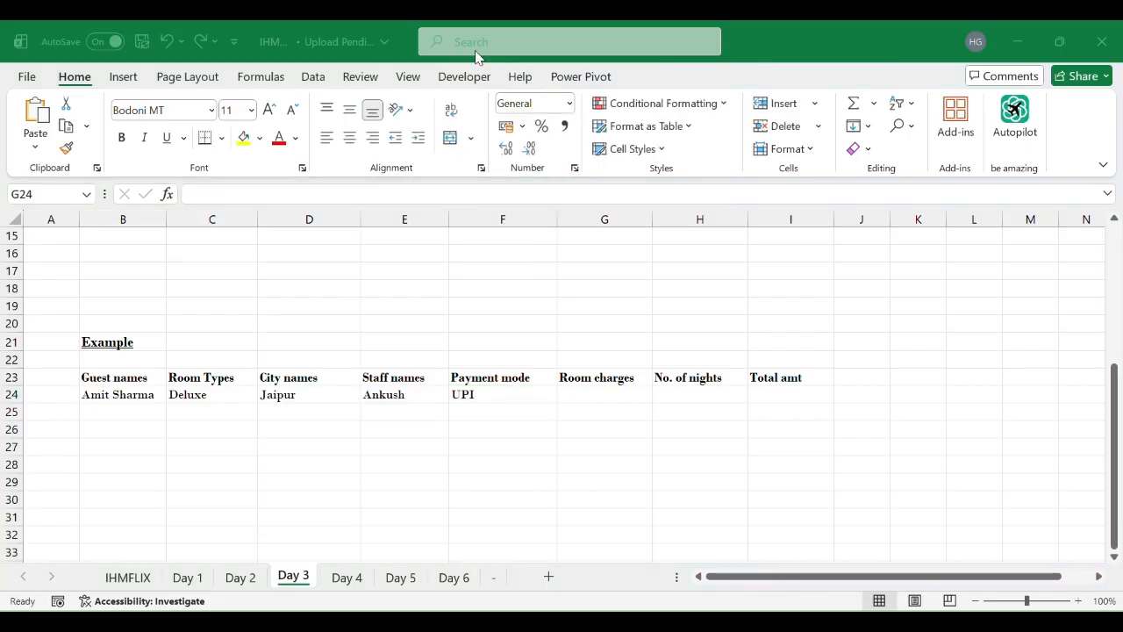
Enter 2 as the number of nights in H24 and 3500 as the room charges in G24.
{"action": "key", "text": "Tab"}
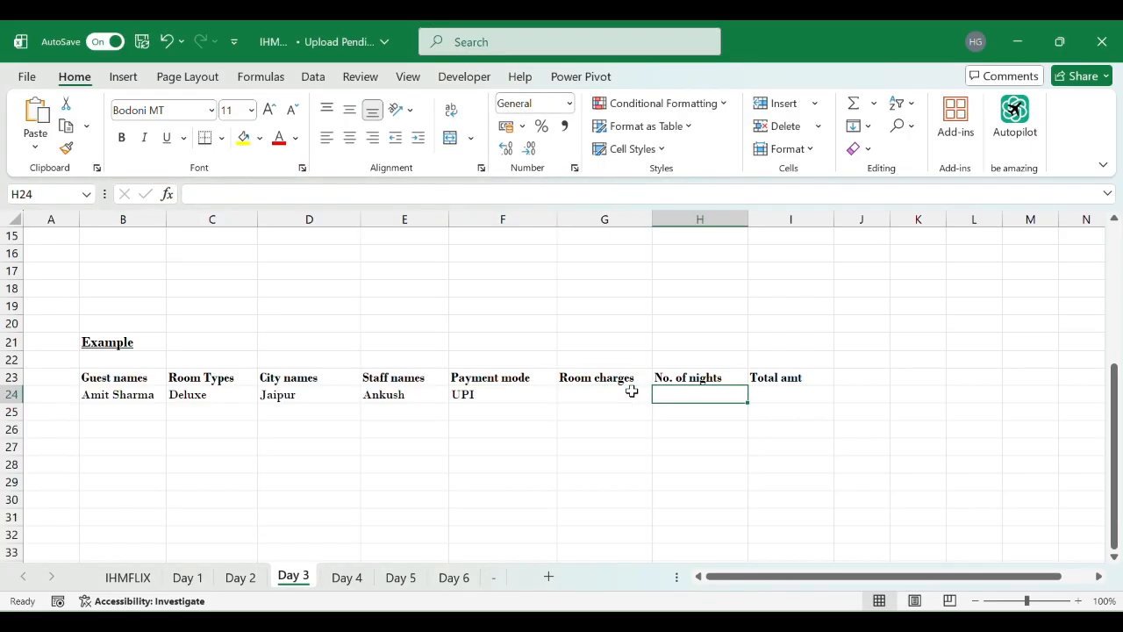
{"action": "type", "text": "2"}
{"action": "left_click", "coordinate": [631, 391]}
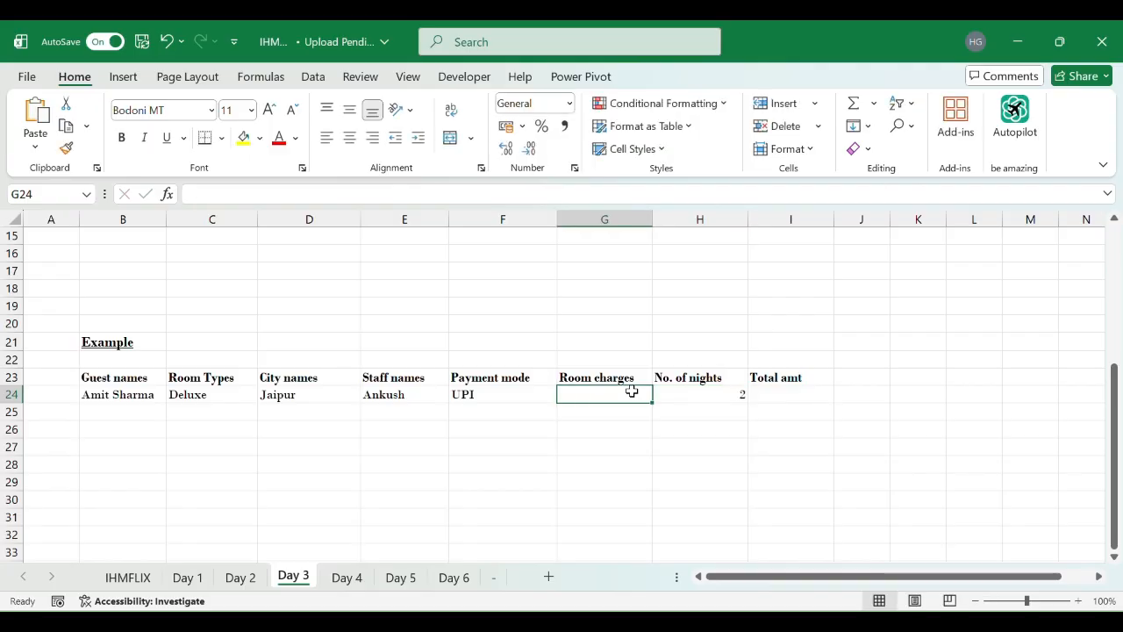
{"action": "type", "text": "3500"}
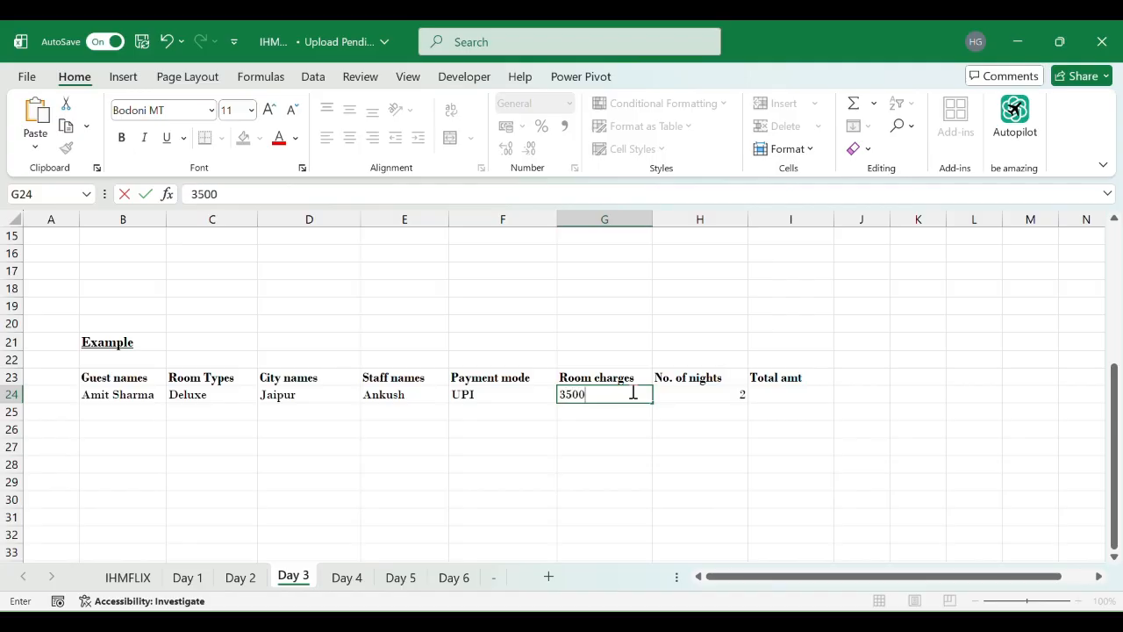
{"action": "key", "text": "Tab"}
Calculate the total amount in I24 with the formula =H24*G24.
{"action": "key", "text": "Tab"}
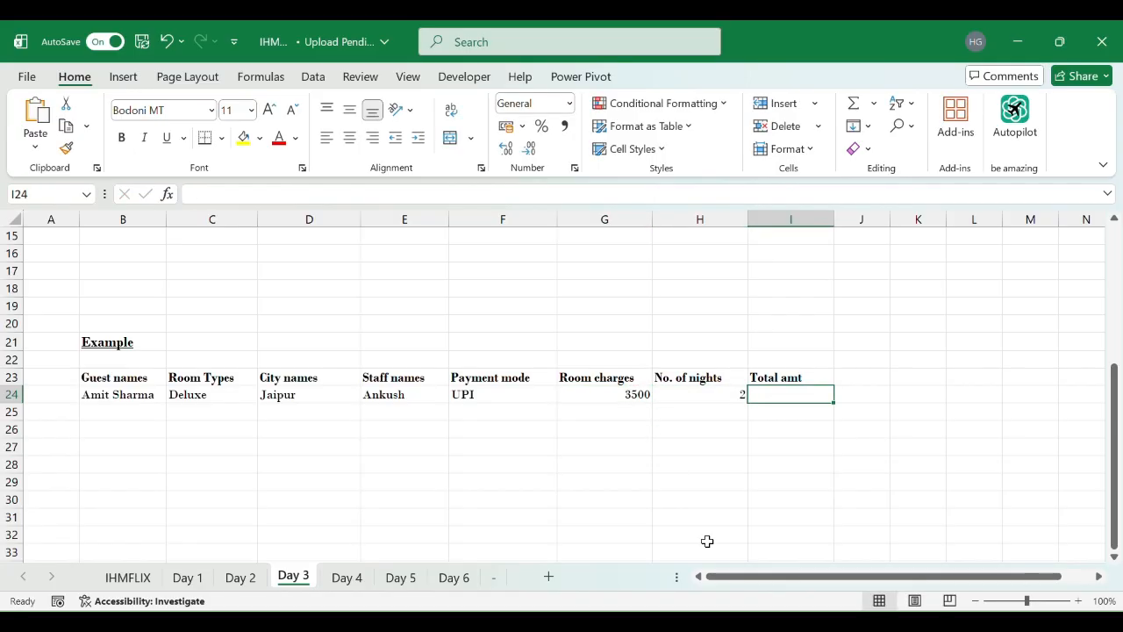
{"action": "type", "text": "="}
{"action": "key", "text": "Left"}
{"action": "type", "text": "*"}
{"action": "key", "text": "Left"}
{"action": "key", "text": "Left"}
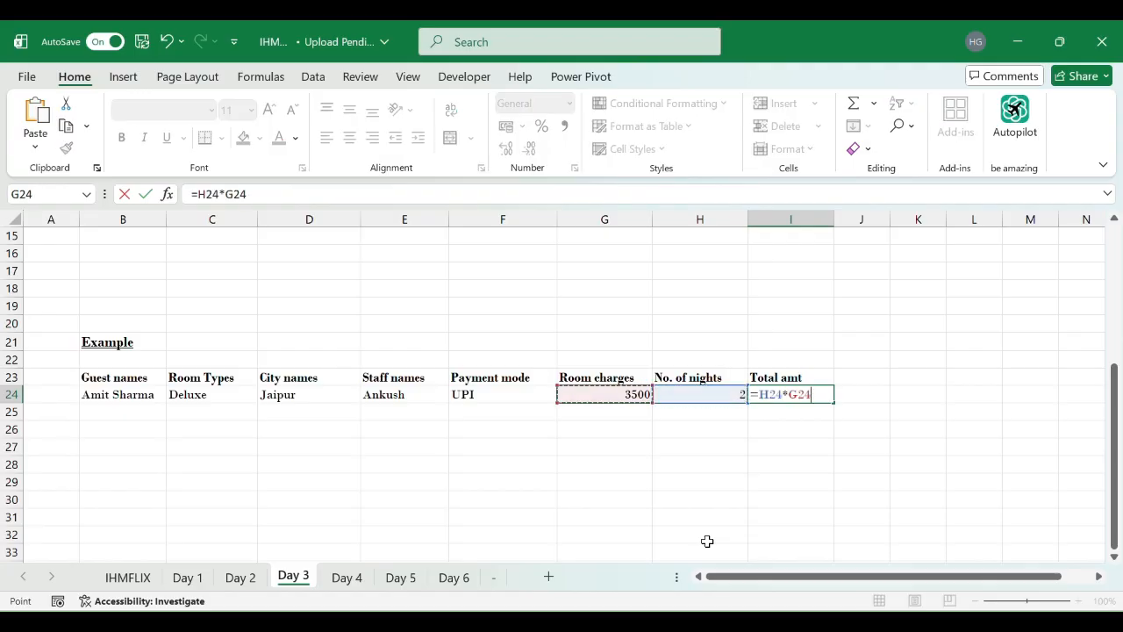
{"action": "key", "text": "Return"}
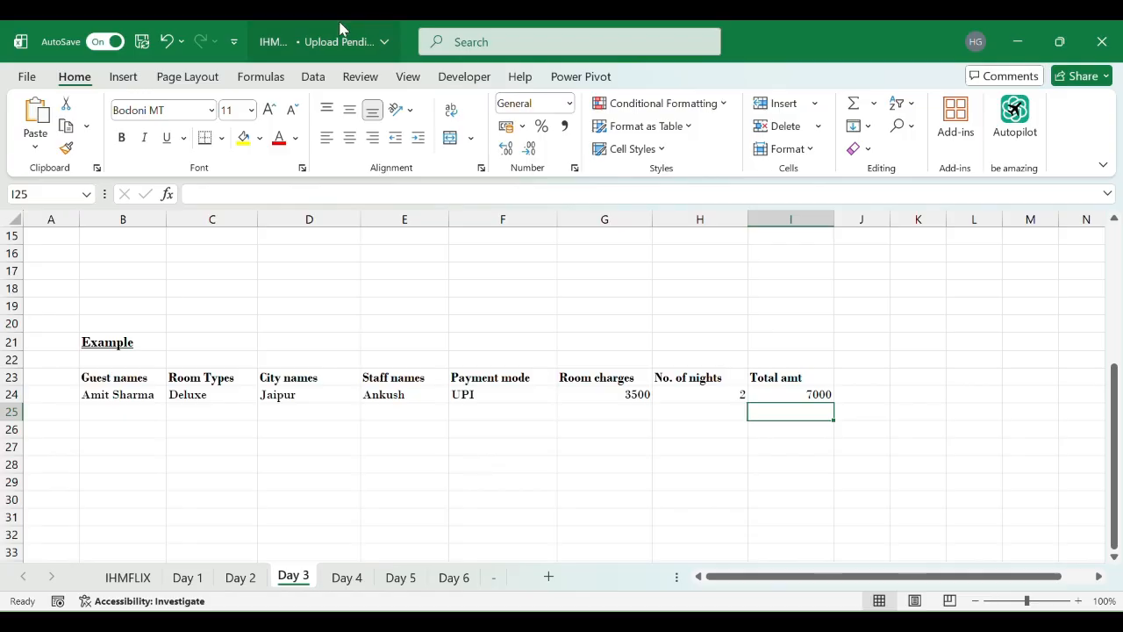
{"action": "left_click", "coordinate": [474, 52]}
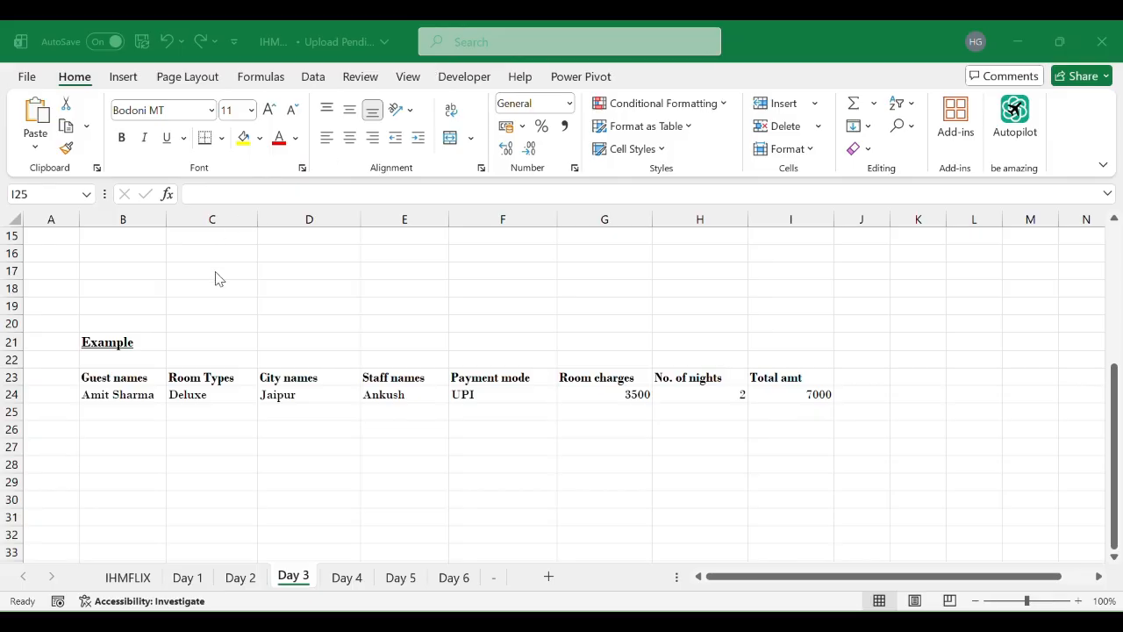
Apply outline and inside borders to the Example table, from the Guest names header in B23 through I24.
{"action": "key", "text": "Left"}
{"action": "key", "text": "Left"}
{"action": "key", "text": "Left"}
{"action": "key", "text": "Left"}
{"action": "key", "text": "Left"}
{"action": "key", "text": "Left"}
{"action": "key", "text": "Left"}
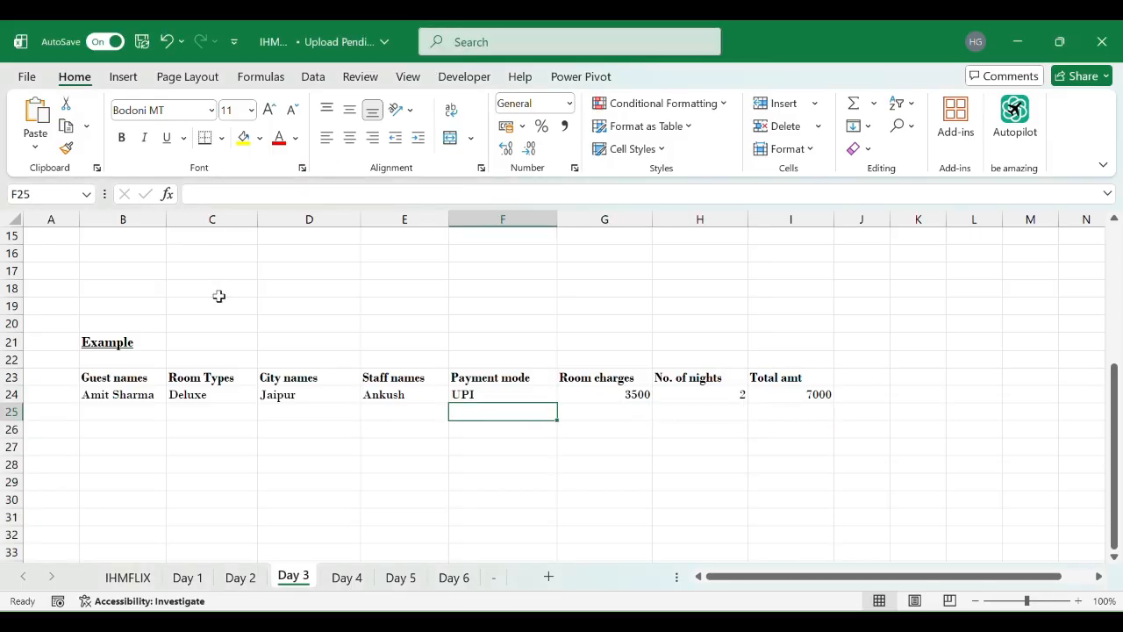
{"action": "key", "text": "Up"}
{"action": "key", "text": "Up"}
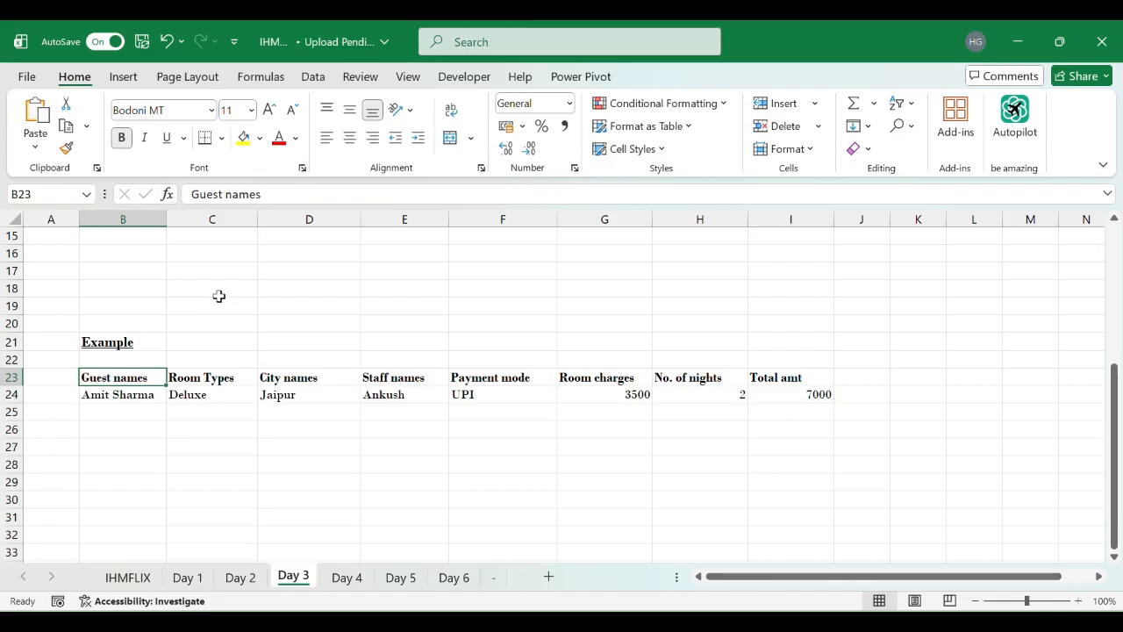
{"action": "key", "text": "ctrl+1"}
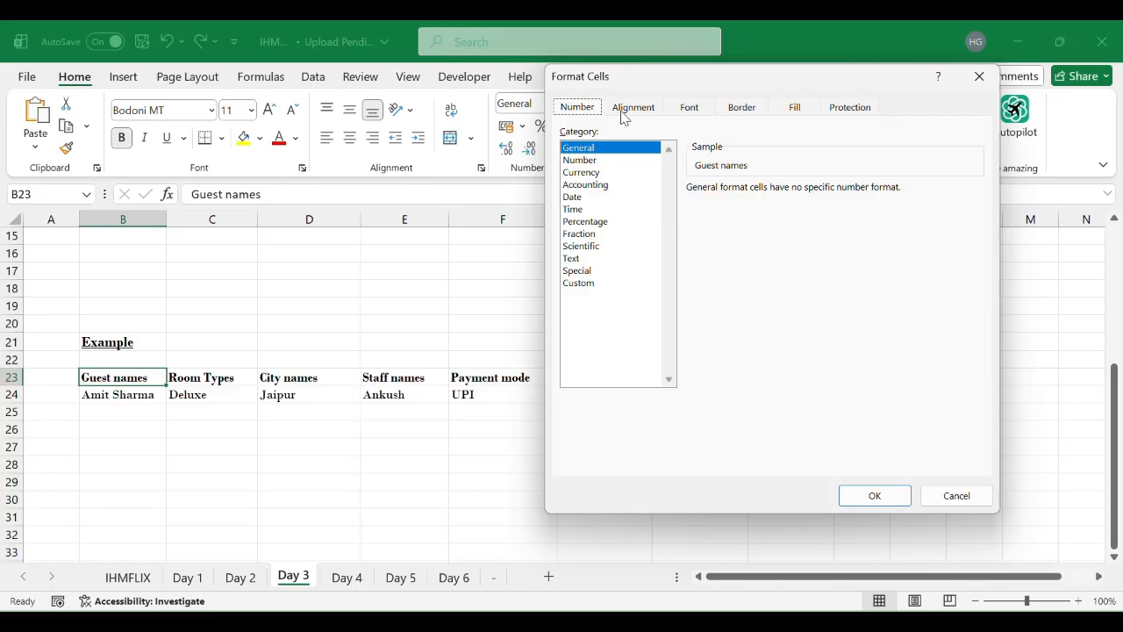
{"action": "key", "text": "Escape"}
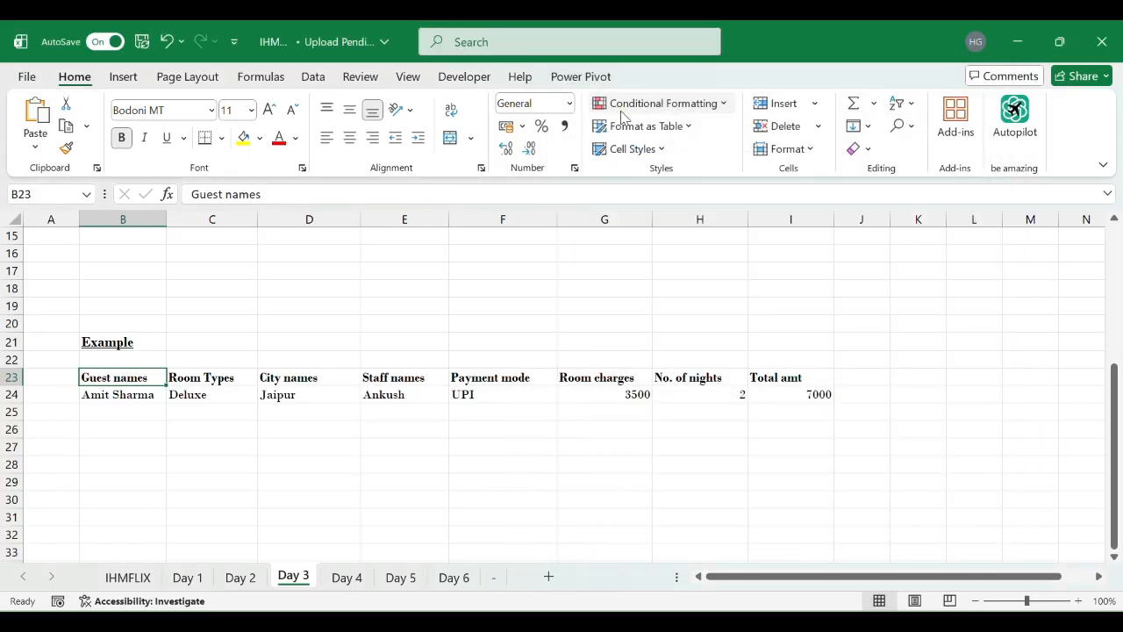
{"action": "key", "text": "shift+Right"}
{"action": "key", "text": "shift+Right"}
{"action": "key", "text": "shift+Right"}
{"action": "key", "text": "shift+Right"}
{"action": "key", "text": "shift+Right"}
{"action": "key", "text": "shift+Right"}
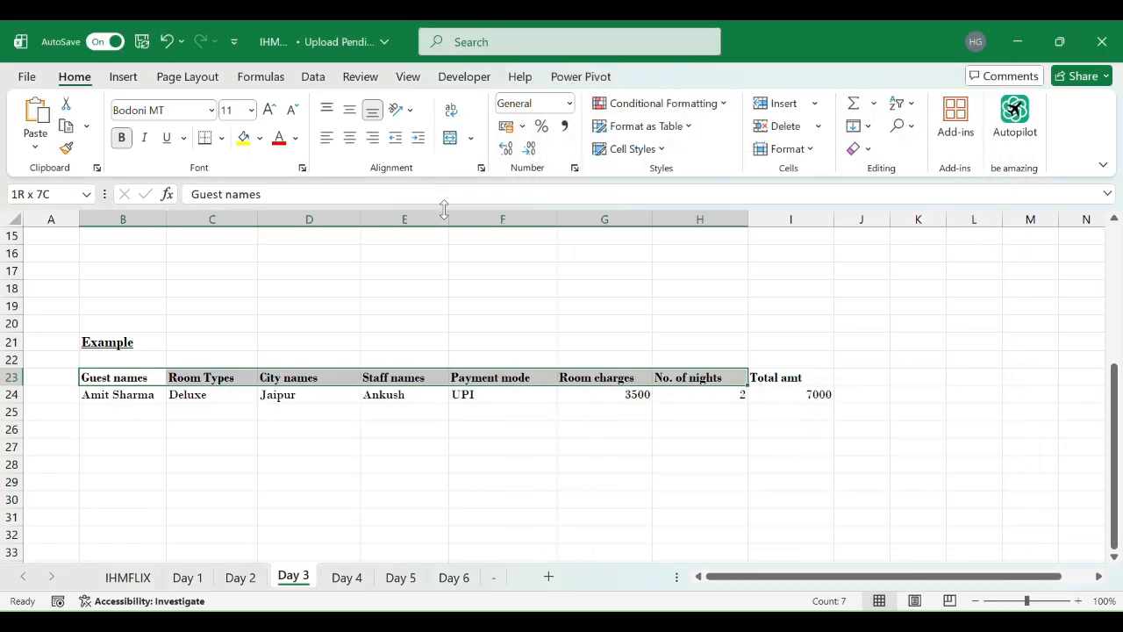
{"action": "key", "text": "shift+Right"}
{"action": "key", "text": "shift+Down"}
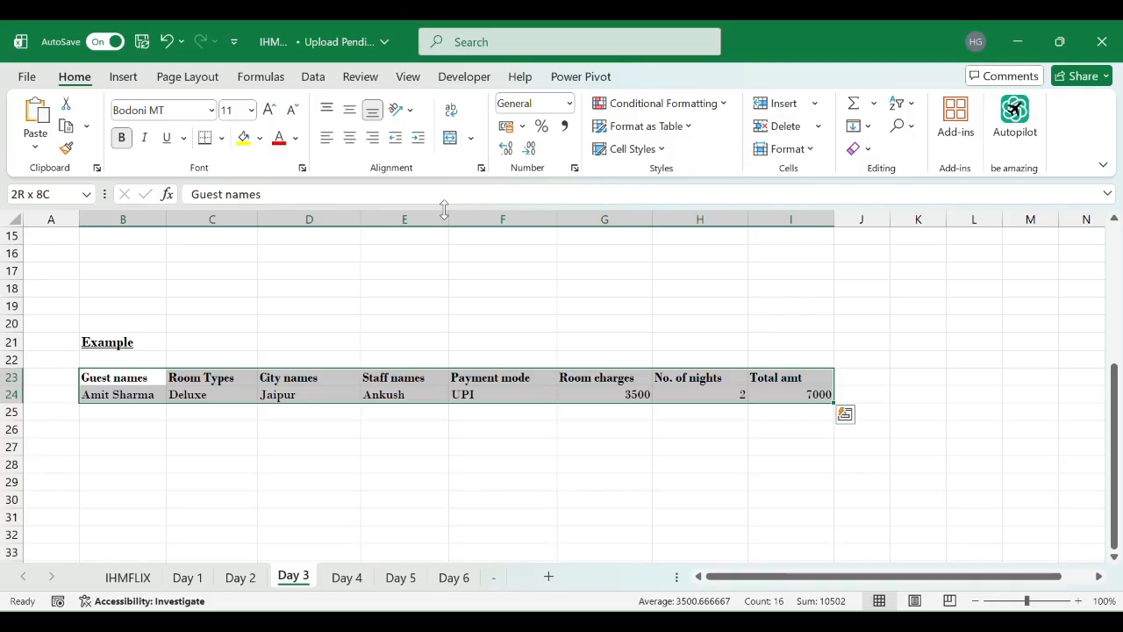
{"action": "key", "text": "ctrl+1"}
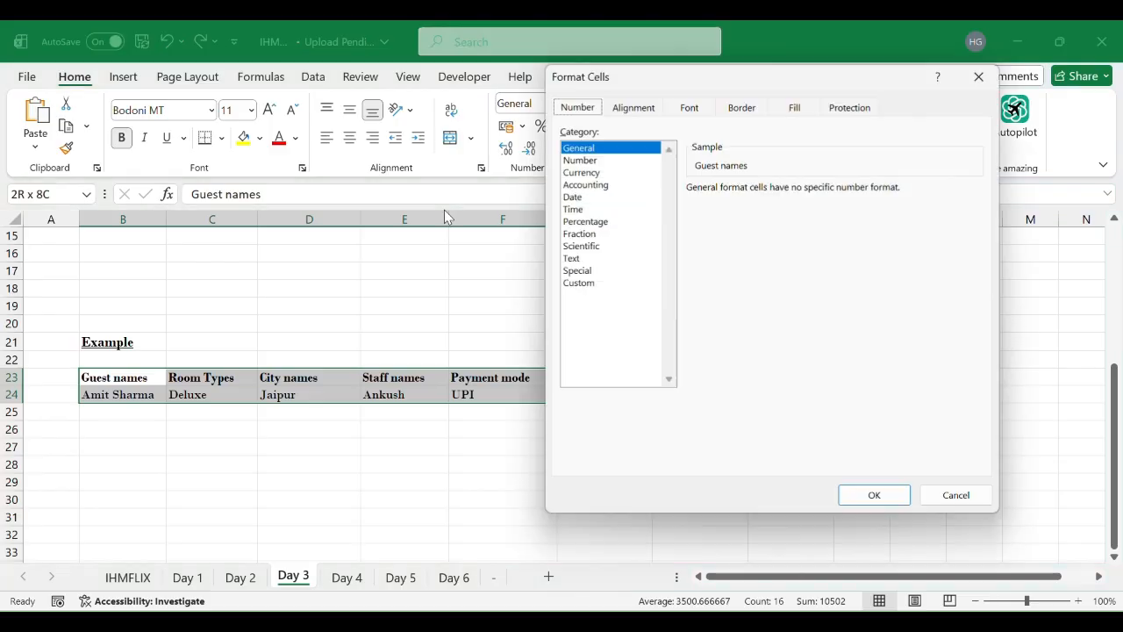
{"action": "left_click", "coordinate": [742, 109]}
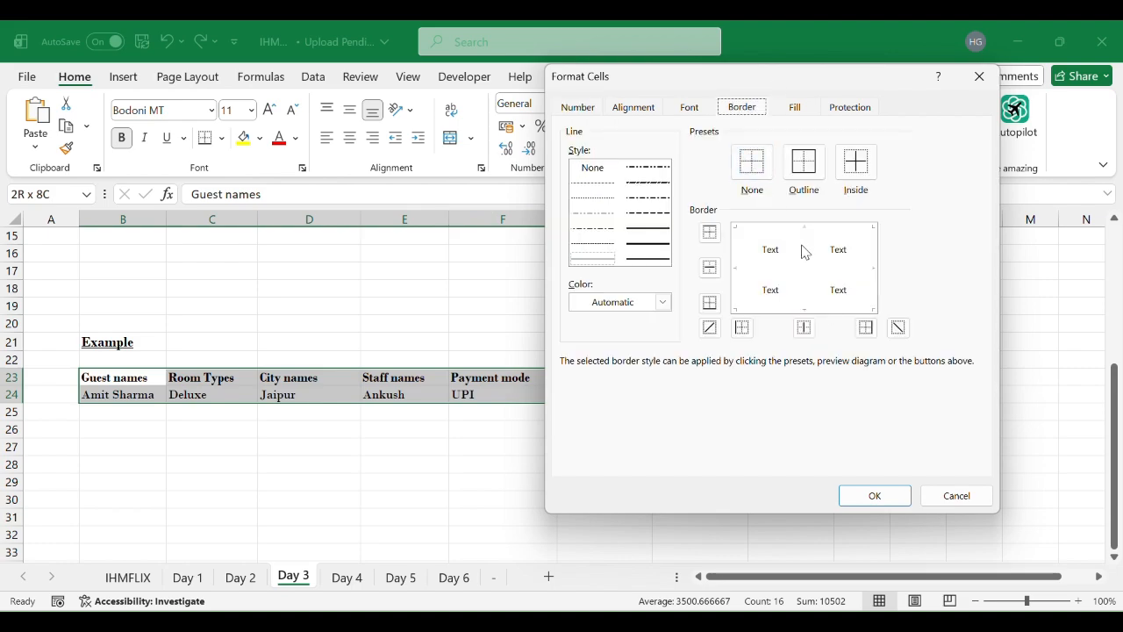
{"action": "left_click", "coordinate": [804, 165]}
{"action": "left_click", "coordinate": [849, 174]}
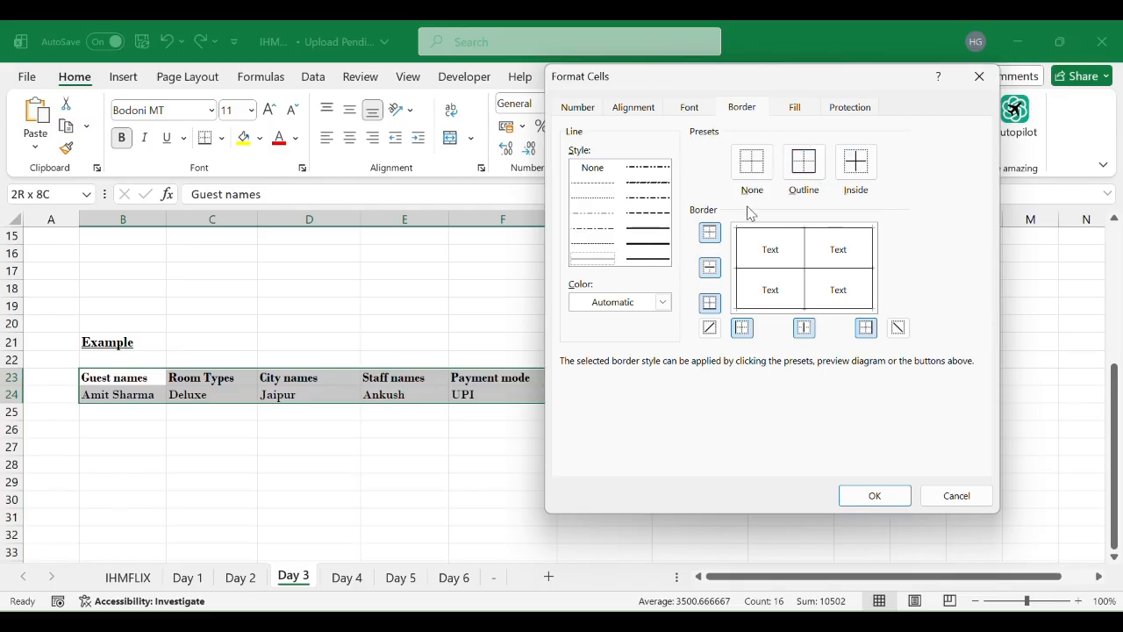
{"action": "key", "text": "Return"}
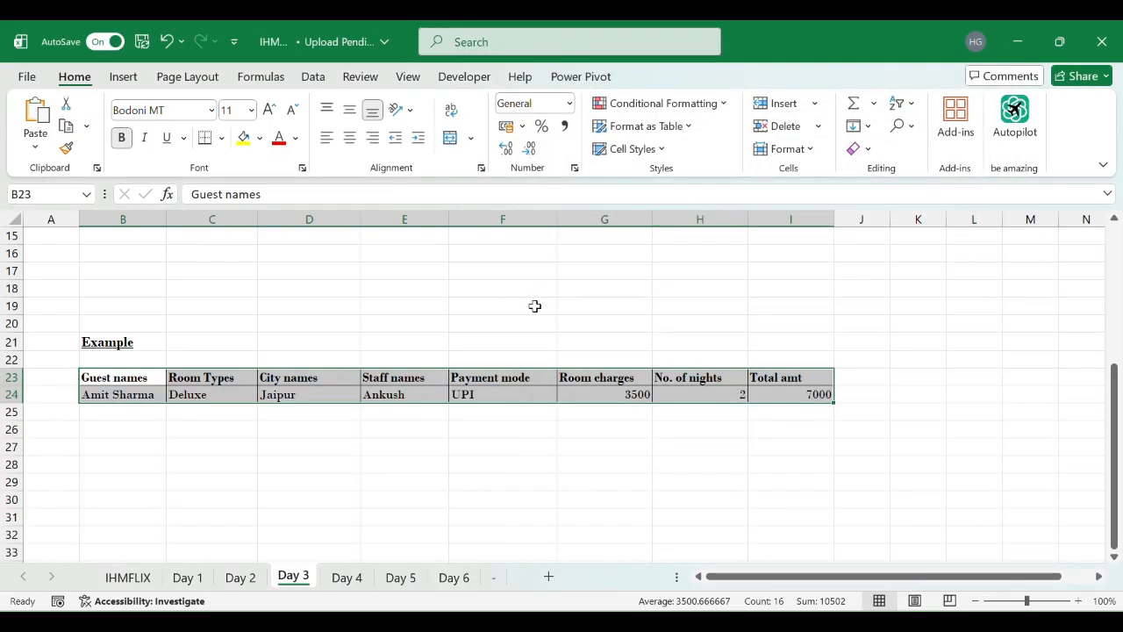
{"action": "left_click", "coordinate": [532, 318]}
{"action": "left_click", "coordinate": [484, 219]}
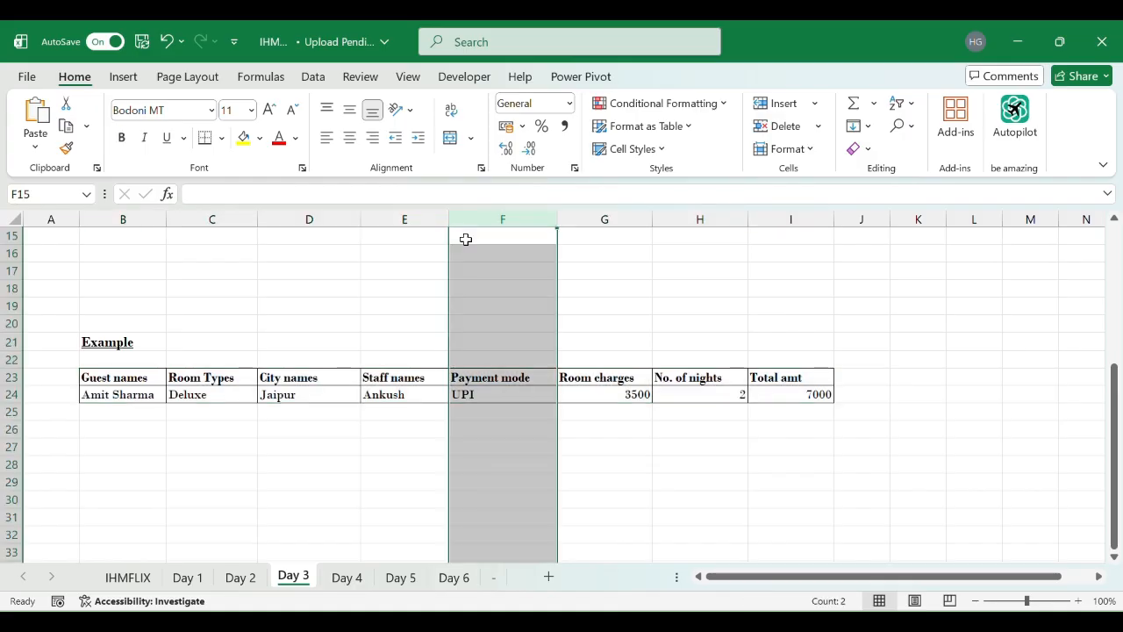
{"action": "left_click", "coordinate": [381, 317]}
{"action": "key", "text": "Down"}
{"action": "key", "text": "Down"}
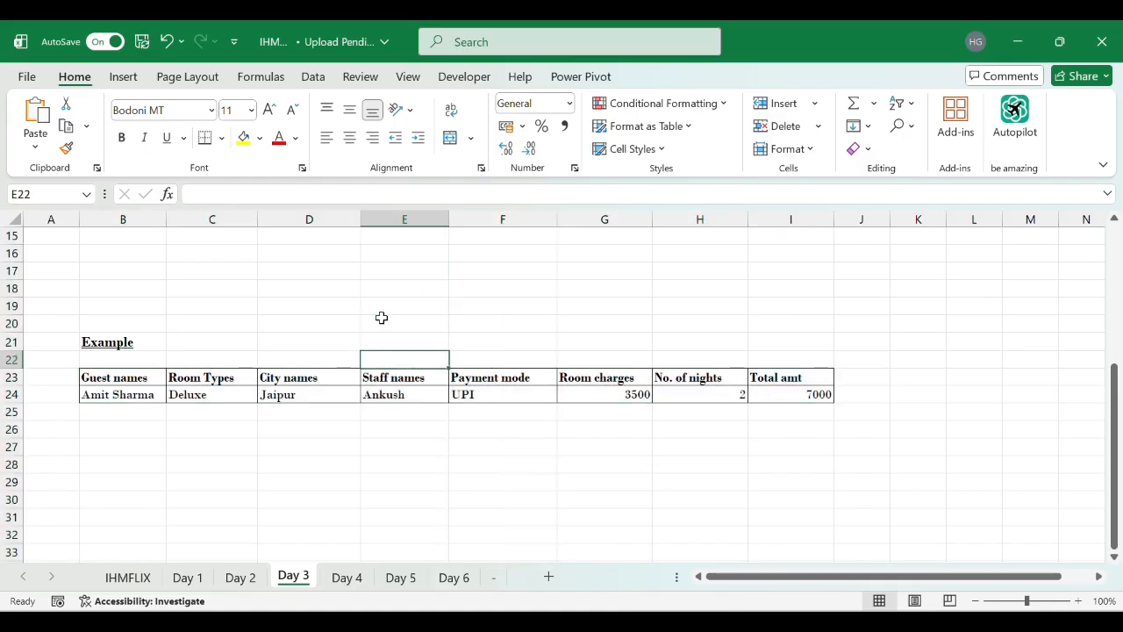
{"action": "key", "text": "Left"}
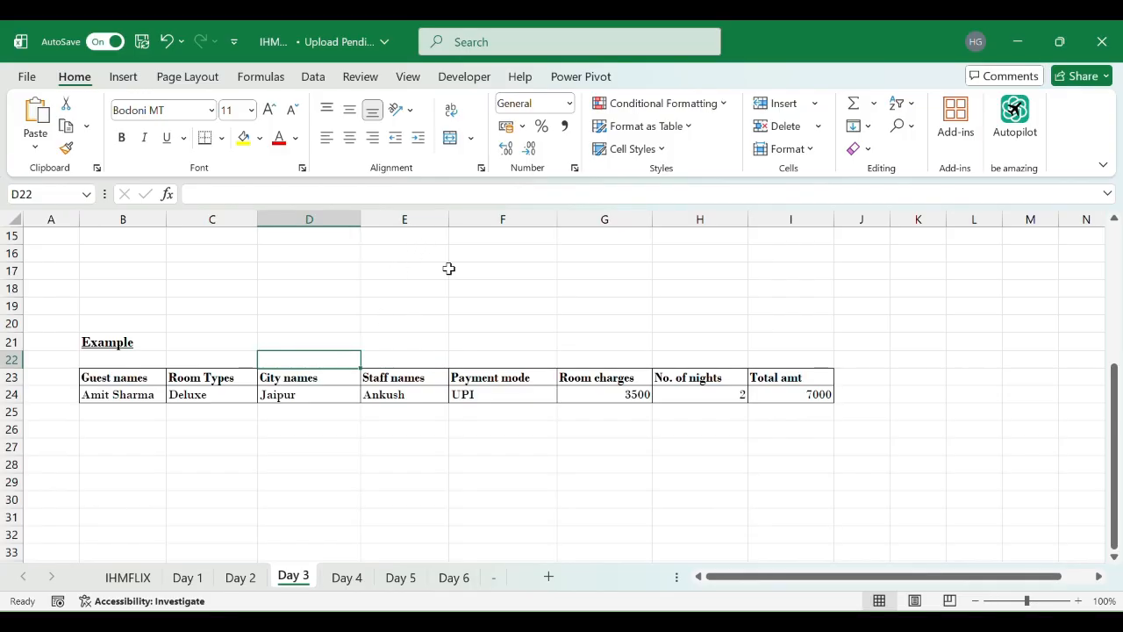
Enter the date 01-01-2026 in cell B29 below the Example table.
{"action": "scroll", "coordinate": [449, 268], "scroll_direction": "down", "scroll_amount": 2}
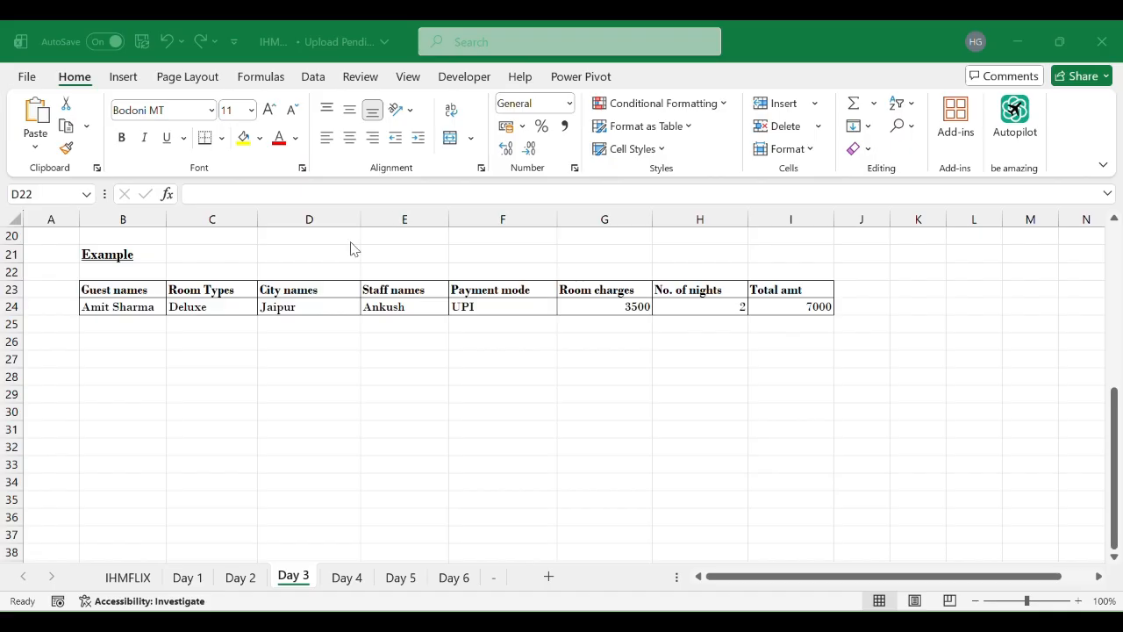
{"action": "left_click", "coordinate": [154, 393]}
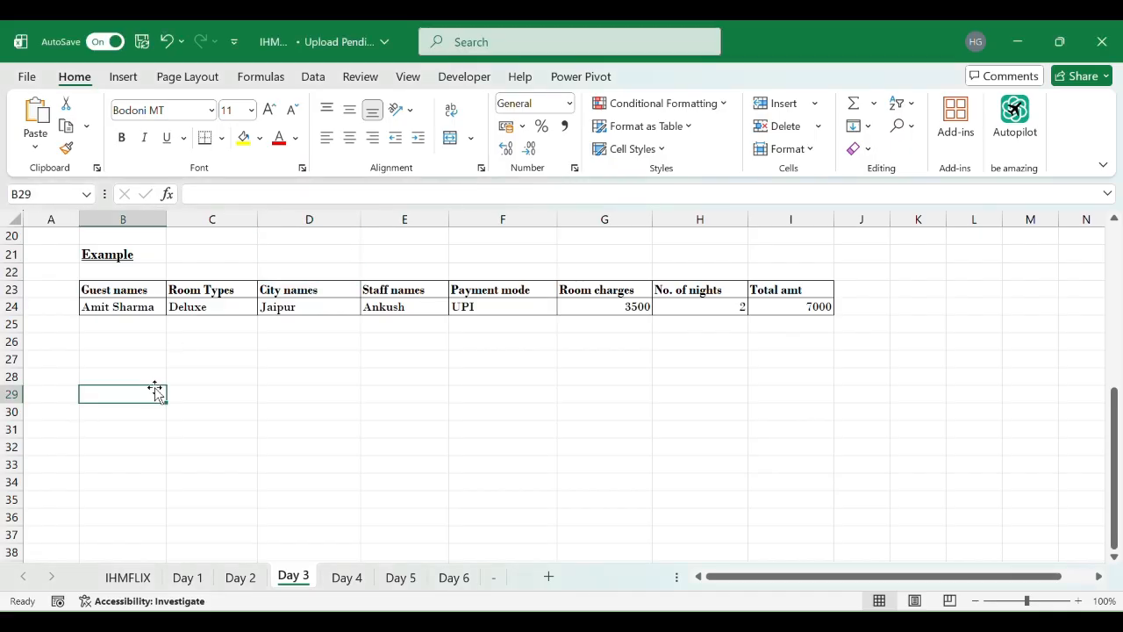
{"action": "type", "text": "01-01"}
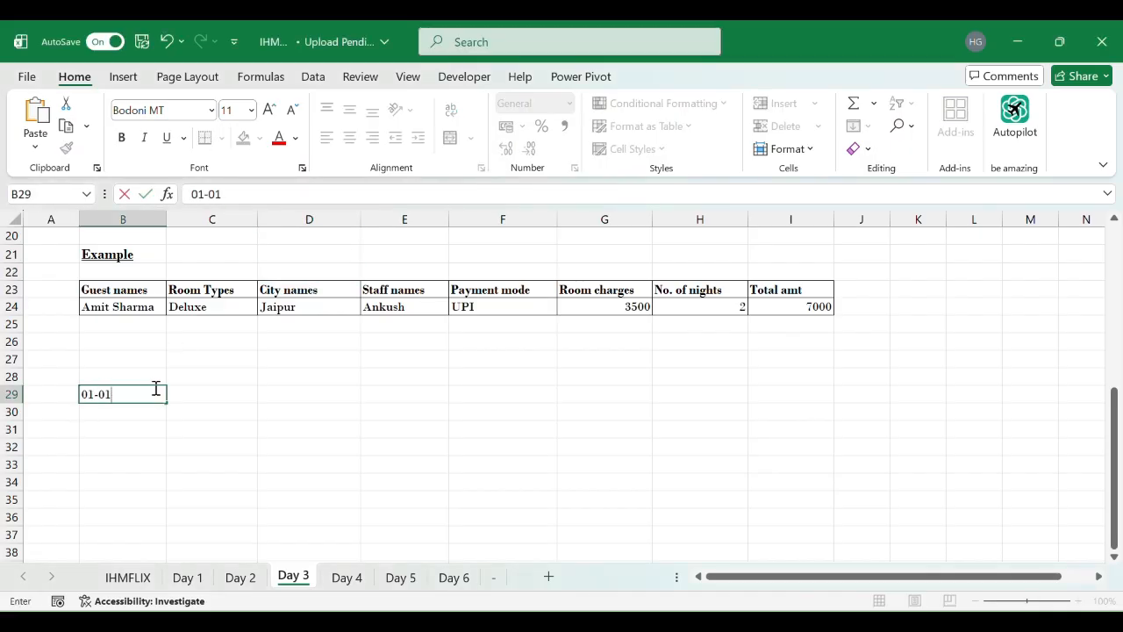
{"action": "type", "text": "-2026"}
{"action": "key", "text": "Return"}
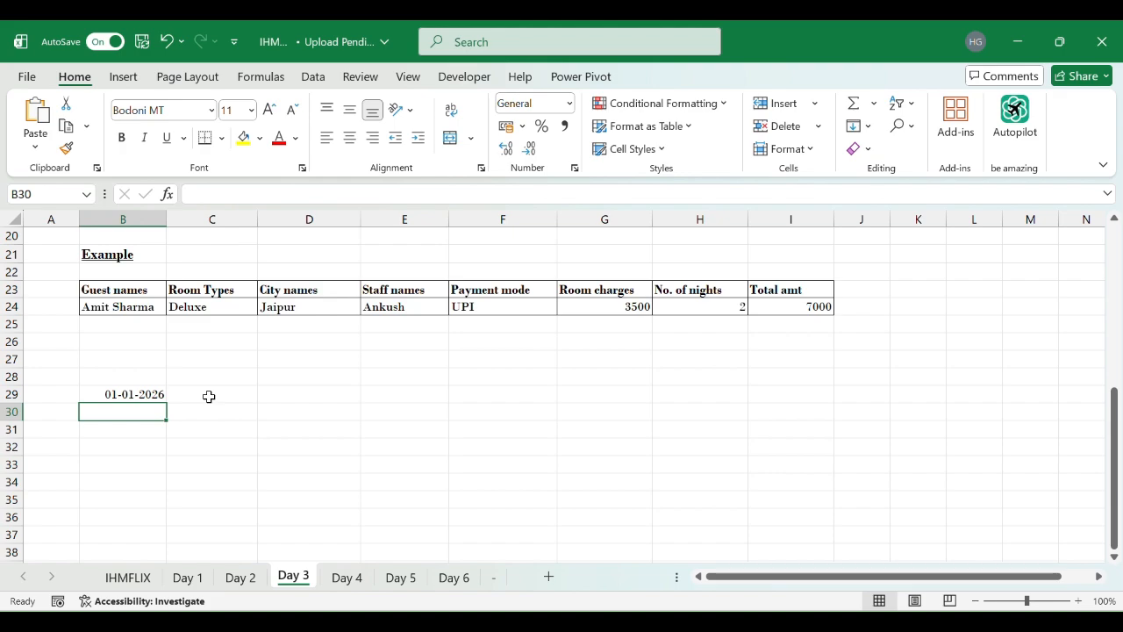
Format the date in B29 as Long Date and auto-fit the width of column B to show it.
{"action": "key", "text": "Up"}
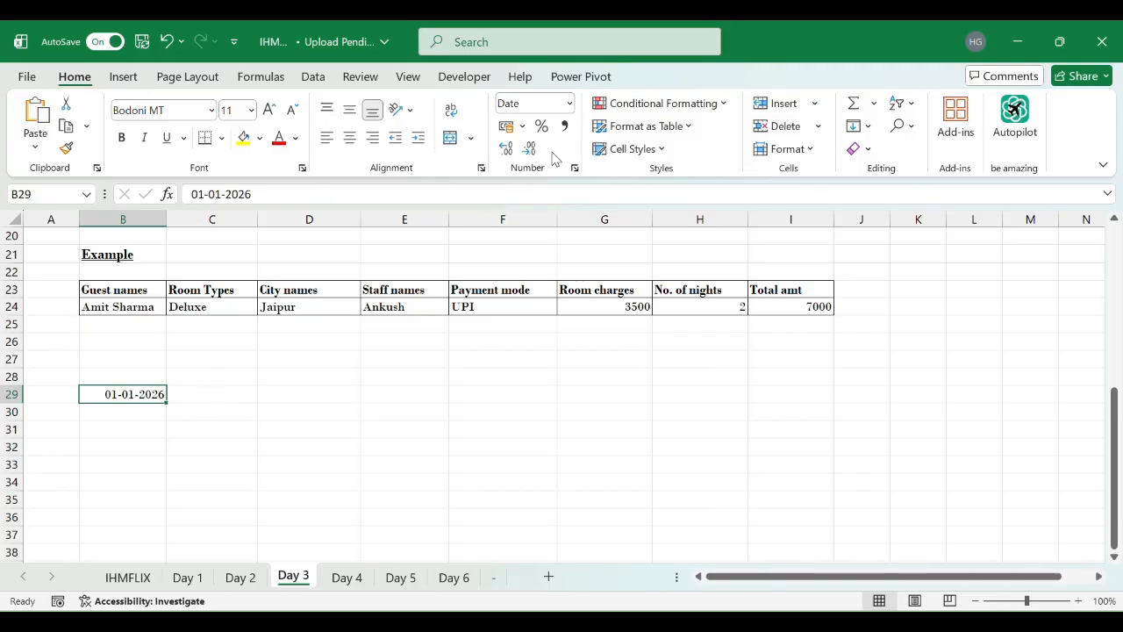
{"action": "left_click", "coordinate": [571, 104]}
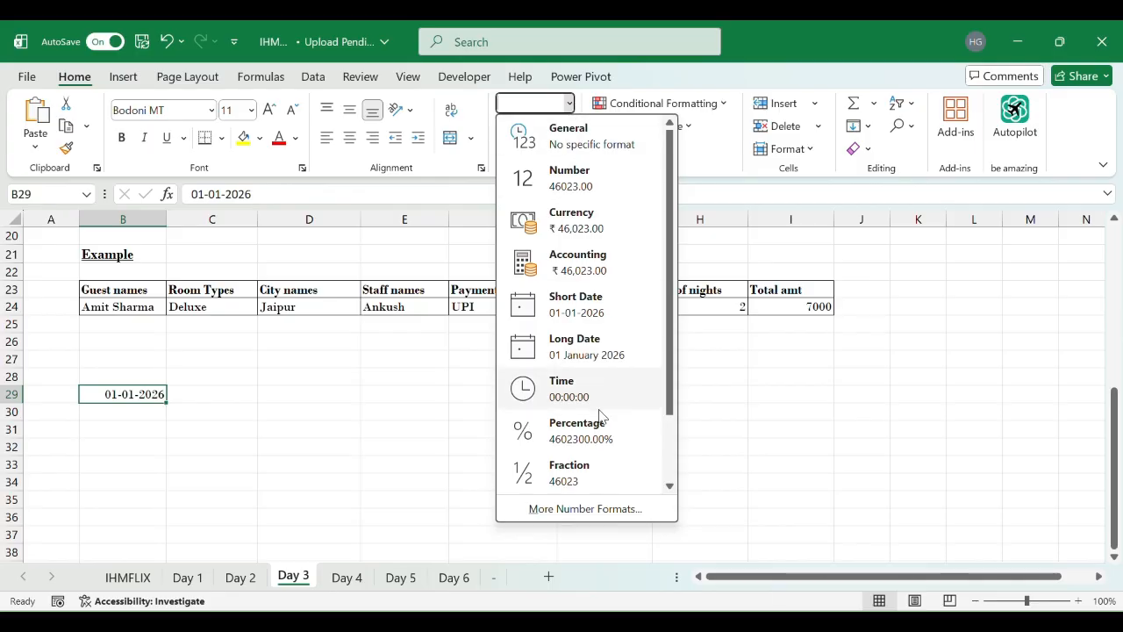
{"action": "scroll", "coordinate": [602, 416], "scroll_direction": "down", "scroll_amount": 2}
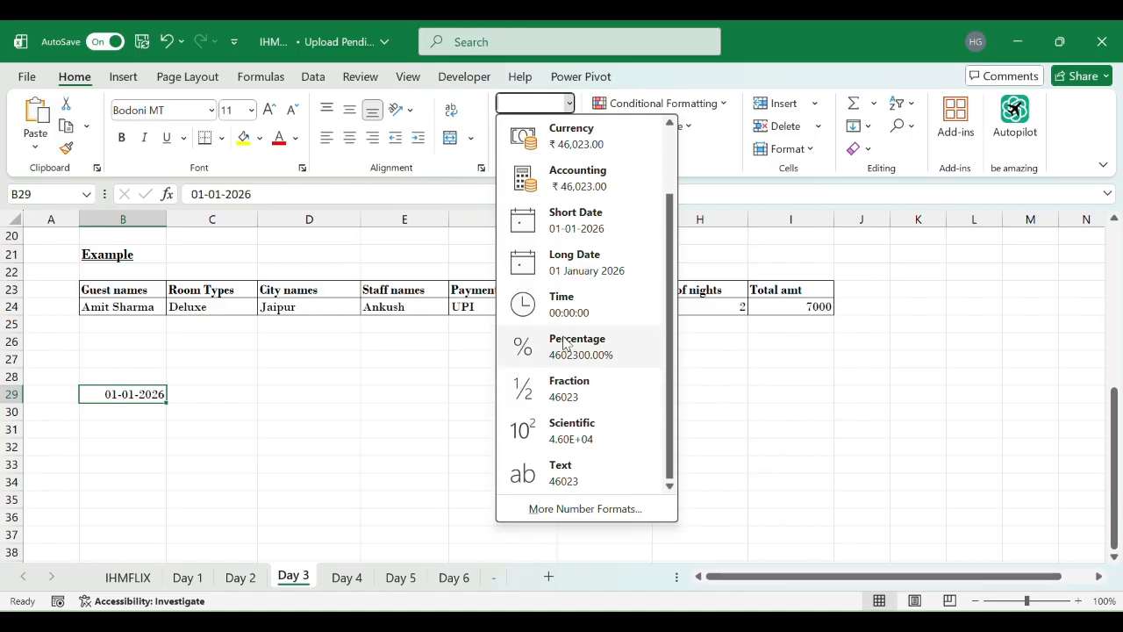
{"action": "left_click", "coordinate": [561, 263]}
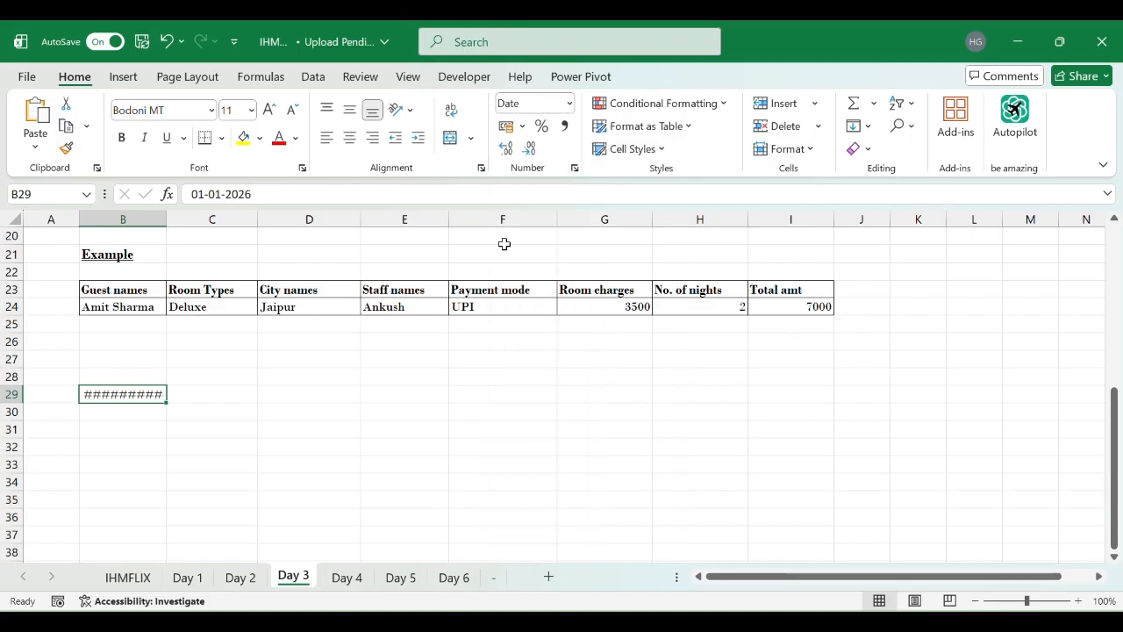
{"action": "double_click", "coordinate": [166, 226]}
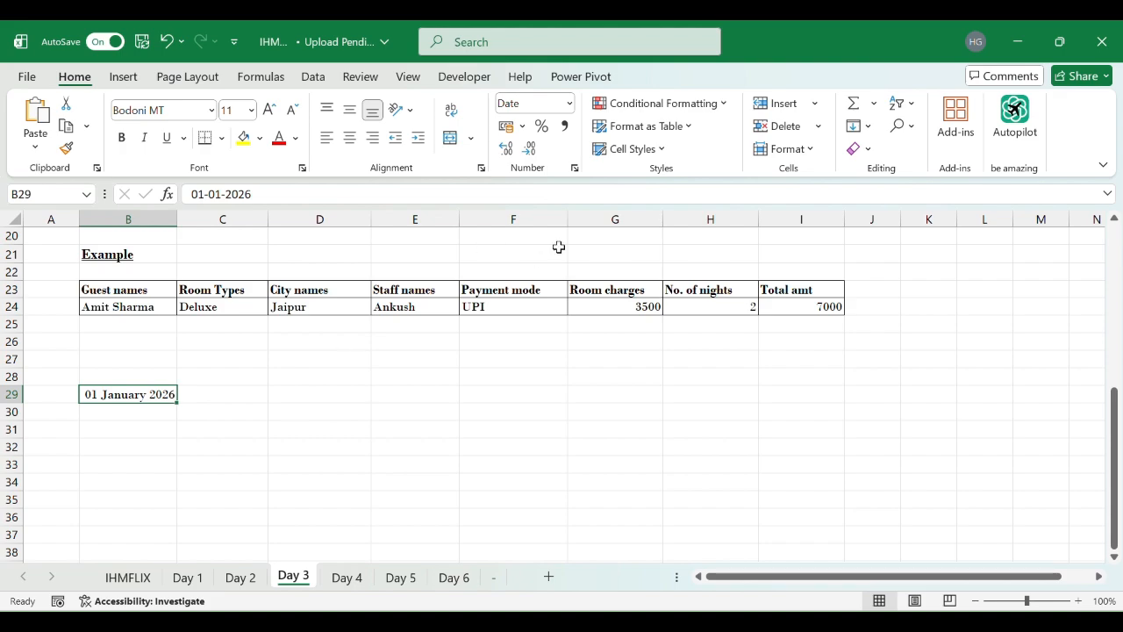
{"action": "left_click", "coordinate": [594, 53]}
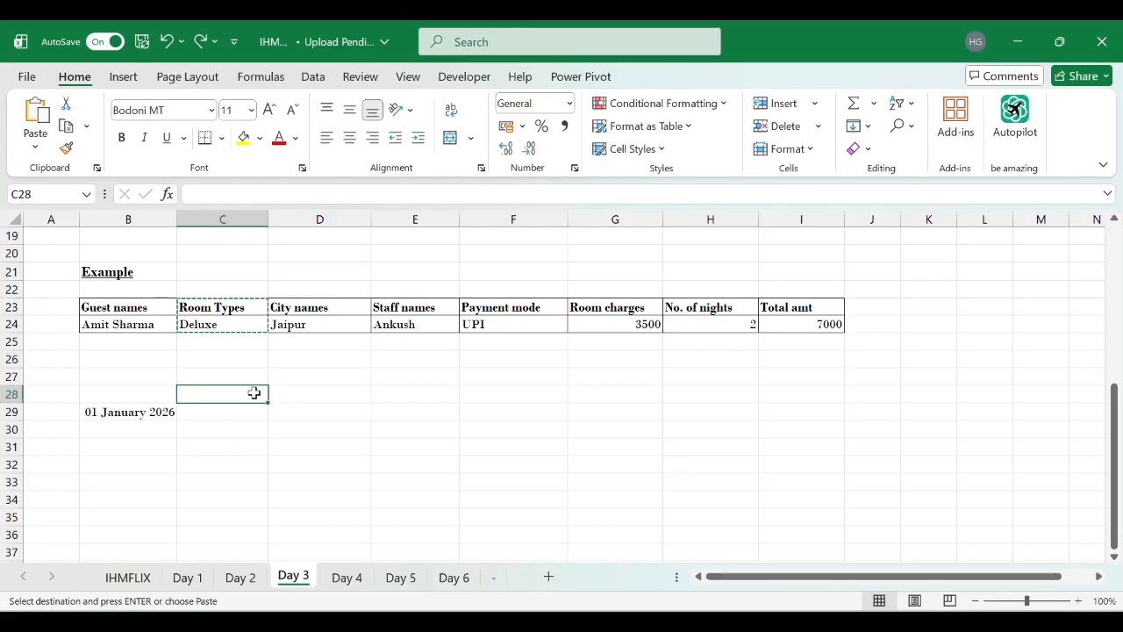
Try to insert the copied cells at B23:B24, shifting the Example table right, and undo the insertion.
{"action": "left_click", "coordinate": [153, 311]}
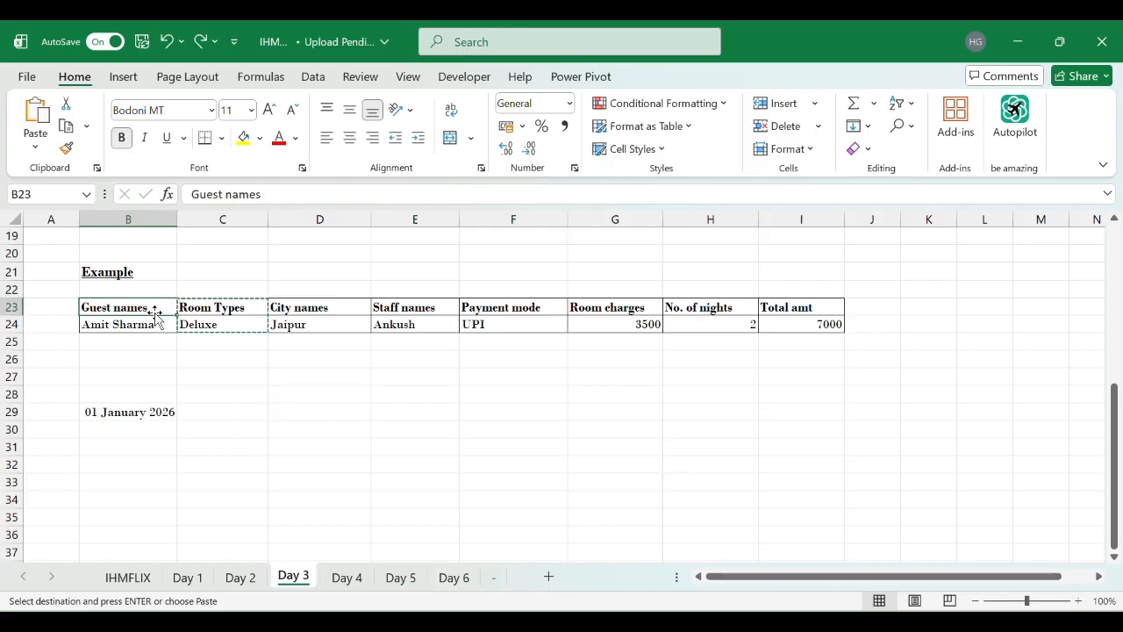
{"action": "key", "text": "shift+Down"}
{"action": "key", "text": "ctrl+shift+equal"}
{"action": "key", "text": "Return"}
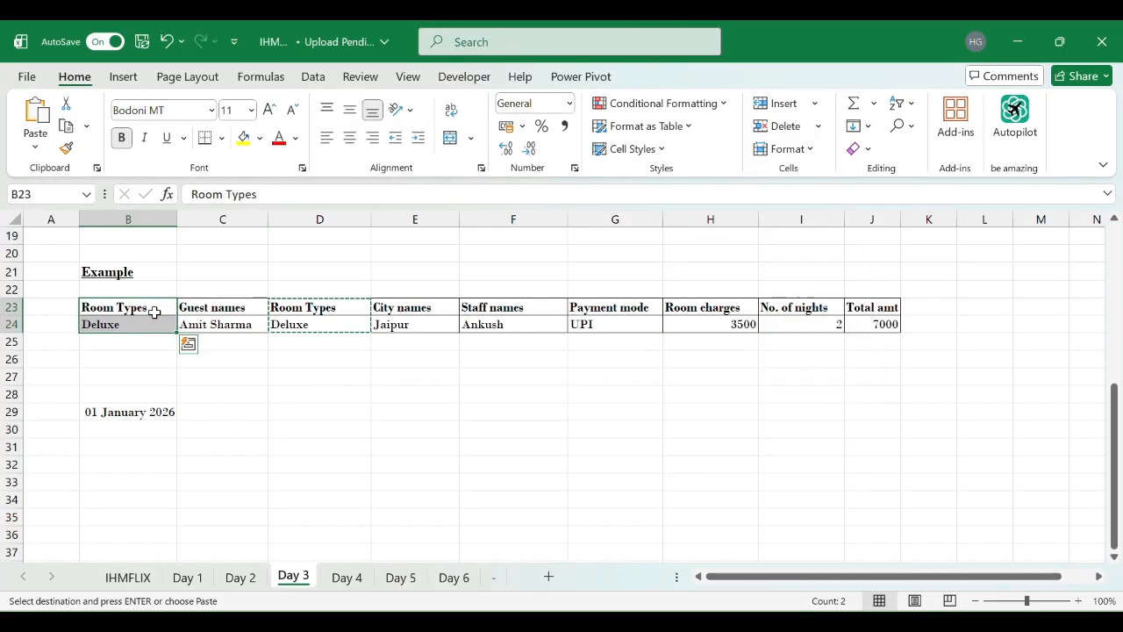
{"action": "key", "text": "ctrl+z"}
Insert two blank cells at B23:B24, shifting the Example table right, and paste only the formatting of C23:C24 into them.
{"action": "key", "text": "ctrl+shift+equal"}
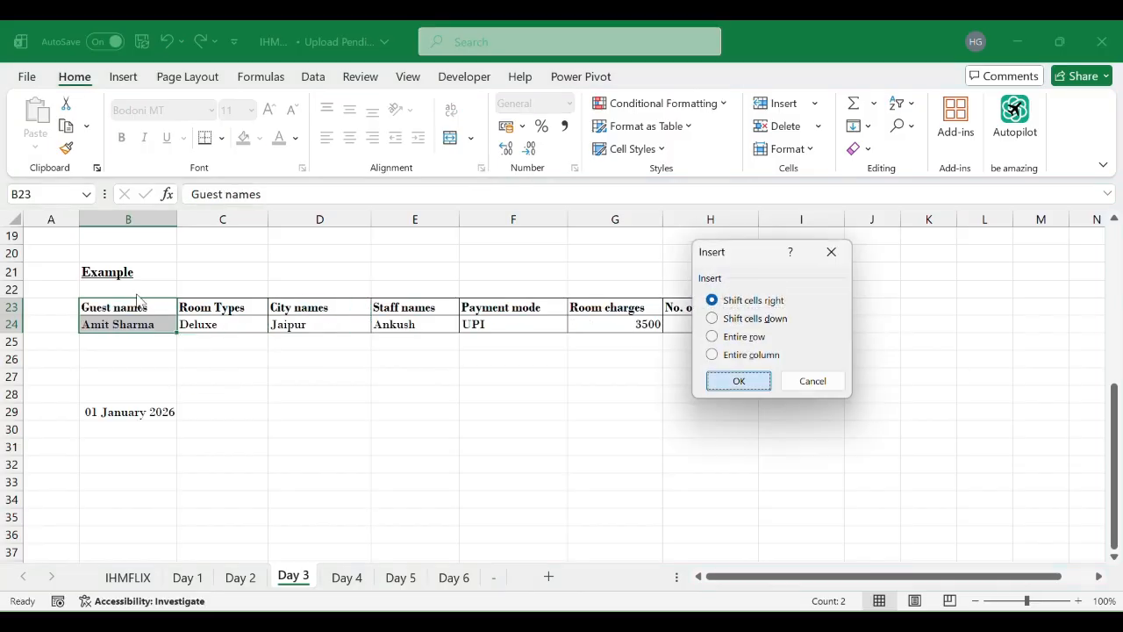
{"action": "key", "text": "Return"}
{"action": "key", "text": "Right"}
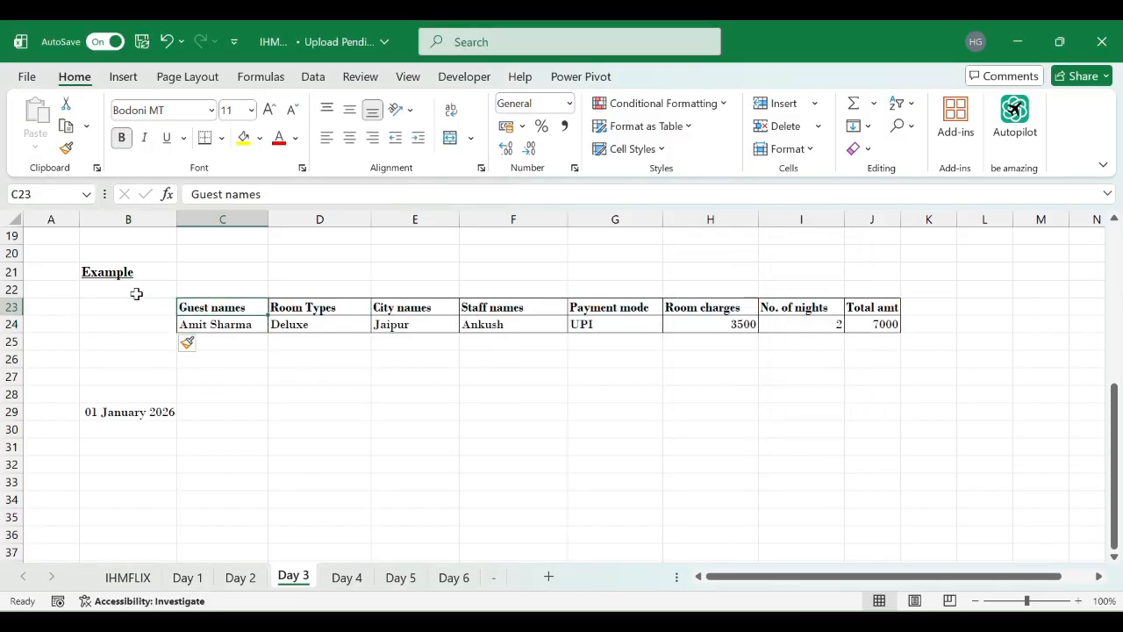
{"action": "key", "text": "shift+Down"}
{"action": "key", "text": "ctrl+c"}
{"action": "key", "text": "shift+Left"}
{"action": "key", "text": "ctrl+alt+v"}
{"action": "key", "text": "Down"}
{"action": "key", "text": "Down"}
{"action": "key", "text": "Down"}
{"action": "key", "text": "Return"}
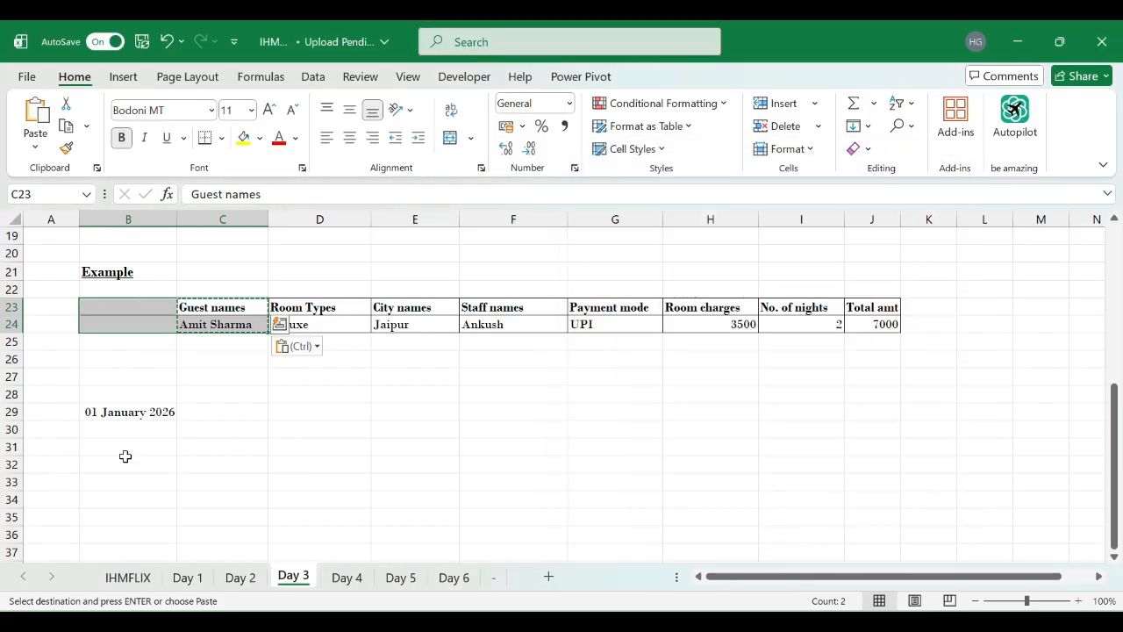
Enter the header Date in B23 and the date 01-01-2026 beneath it in B24.
{"action": "left_click", "coordinate": [117, 307]}
{"action": "type", "text": "Date"}
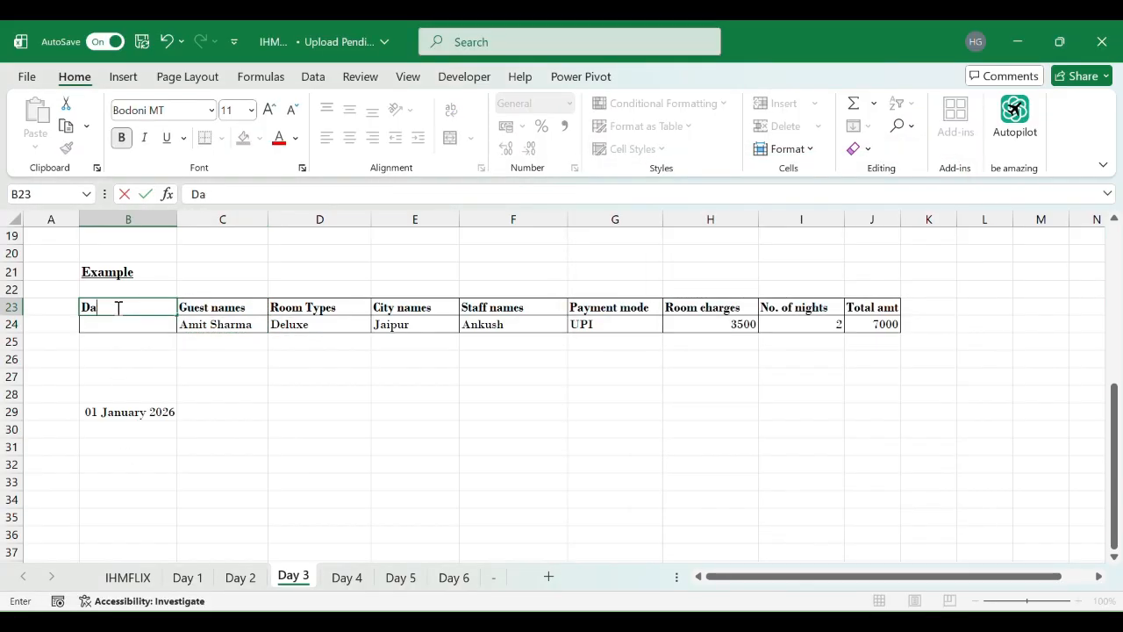
{"action": "key", "text": "Return"}
{"action": "key", "text": "Down"}
{"action": "key", "text": "Down"}
{"action": "key", "text": "Up"}
{"action": "key", "text": "Up"}
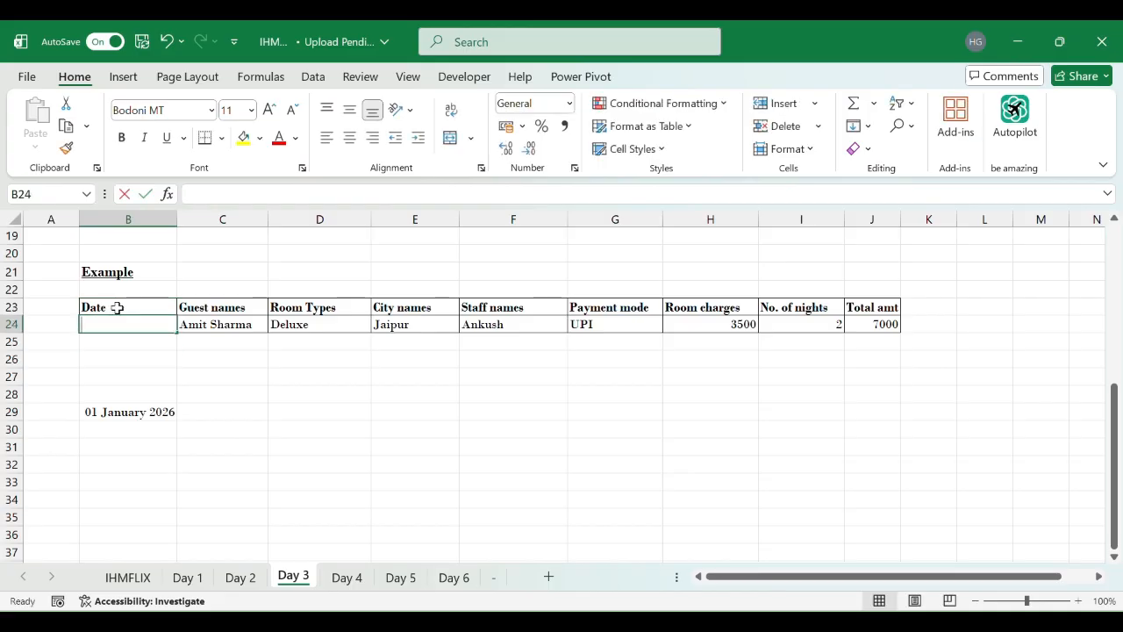
{"action": "type", "text": "1-1-2026"}
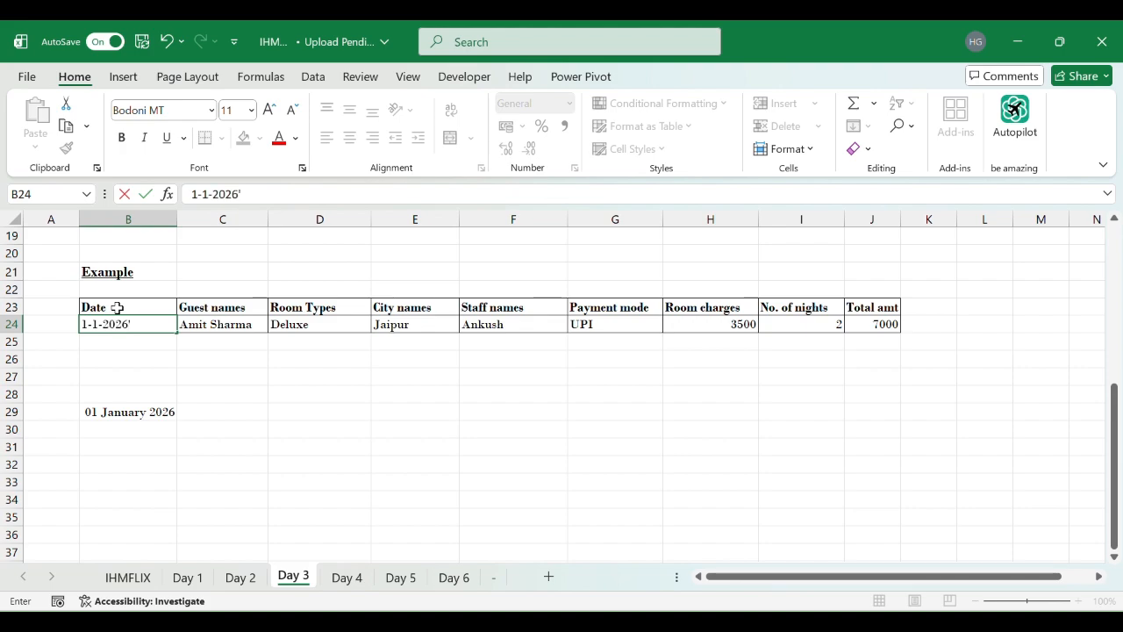
{"action": "key", "text": "Return"}
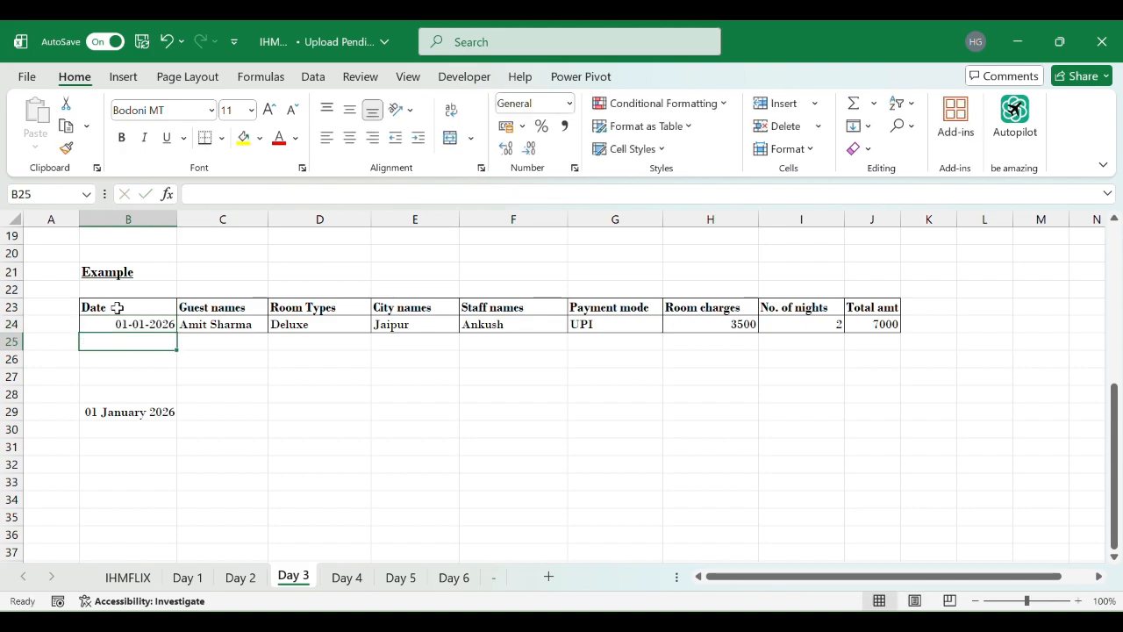
{"action": "key", "text": "Up"}
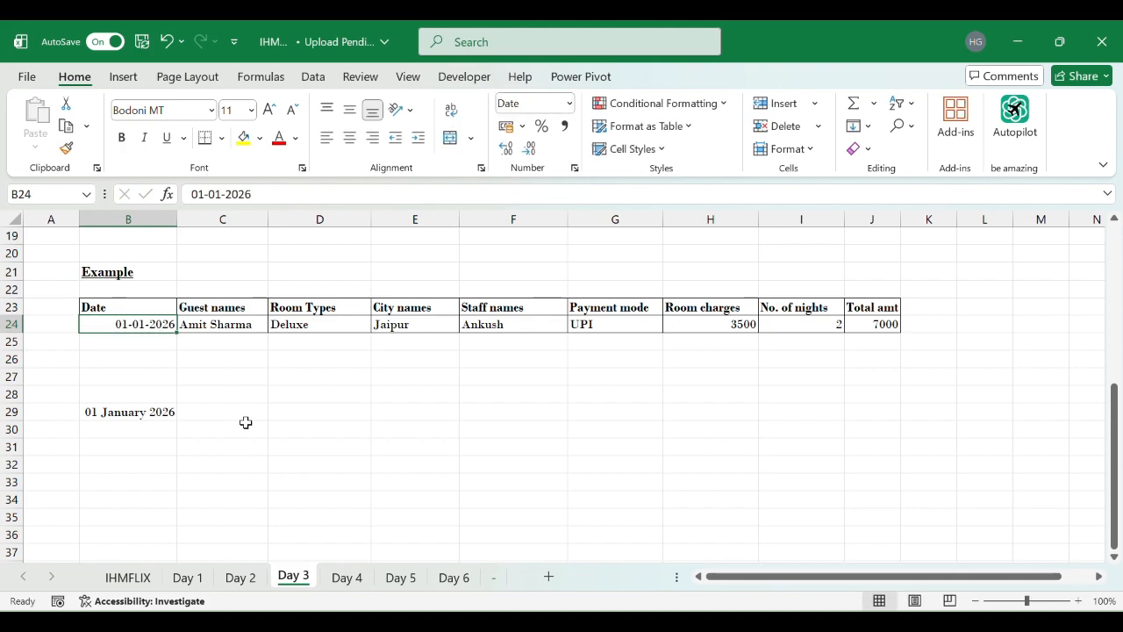
{"action": "left_click", "coordinate": [251, 425]}
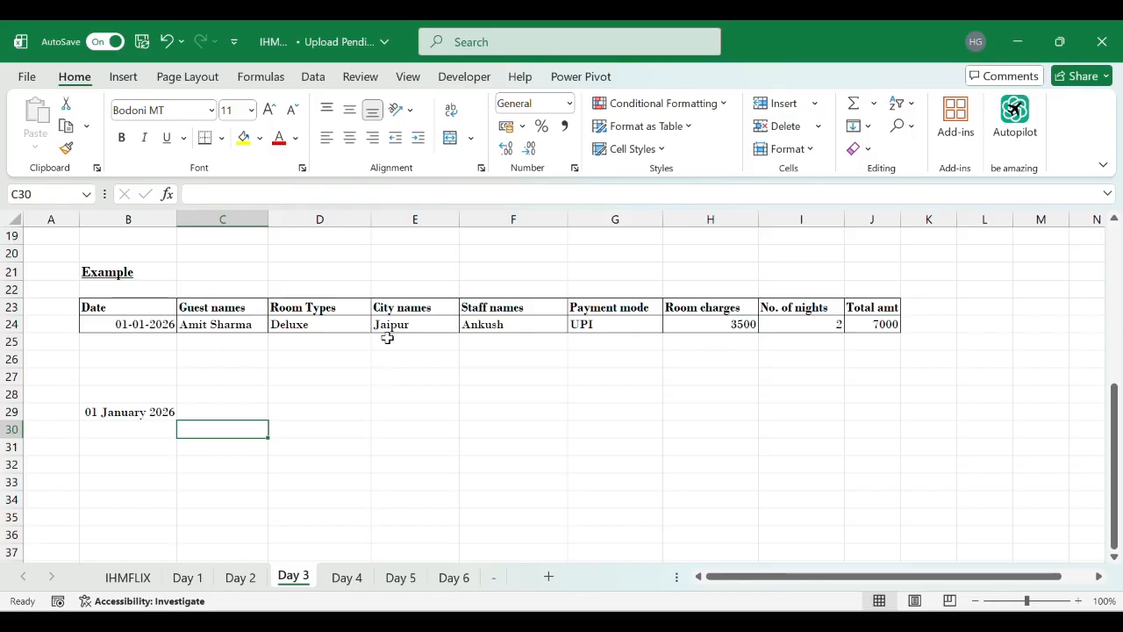
{"action": "left_click", "coordinate": [584, 55]}
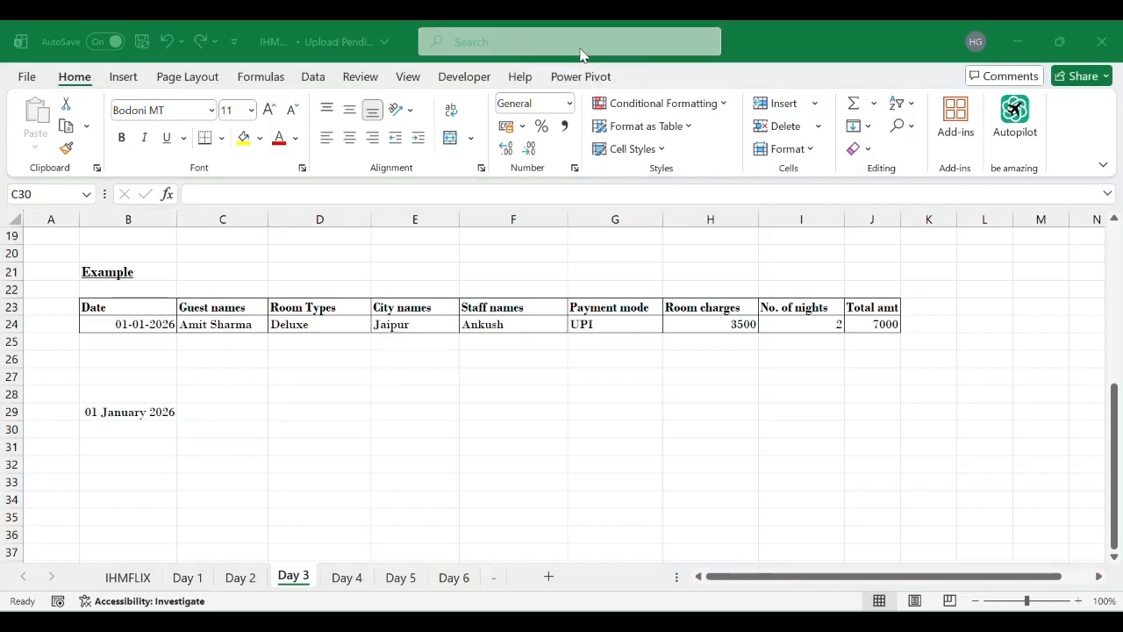